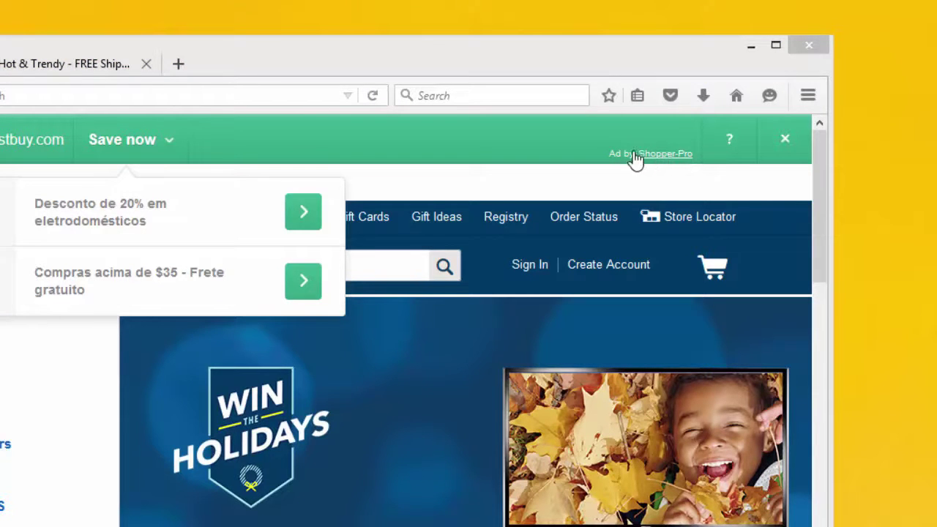
# Highlight the Shopper-Pro ad labels on the Best Buy coupon bar and the Hot & Trendy shoebuy page.
pyautogui.moveTo(612, 155); pyautogui.dragTo(695, 157)
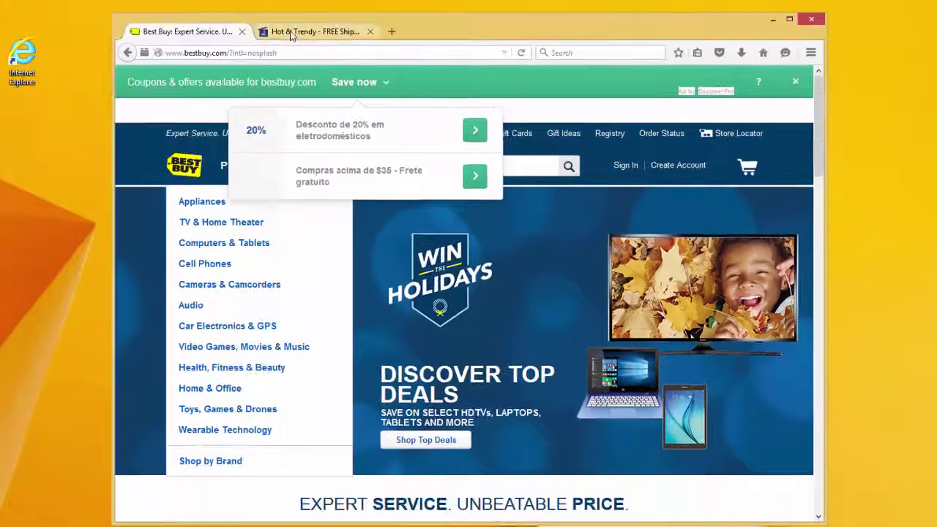
pyautogui.click(291, 34)
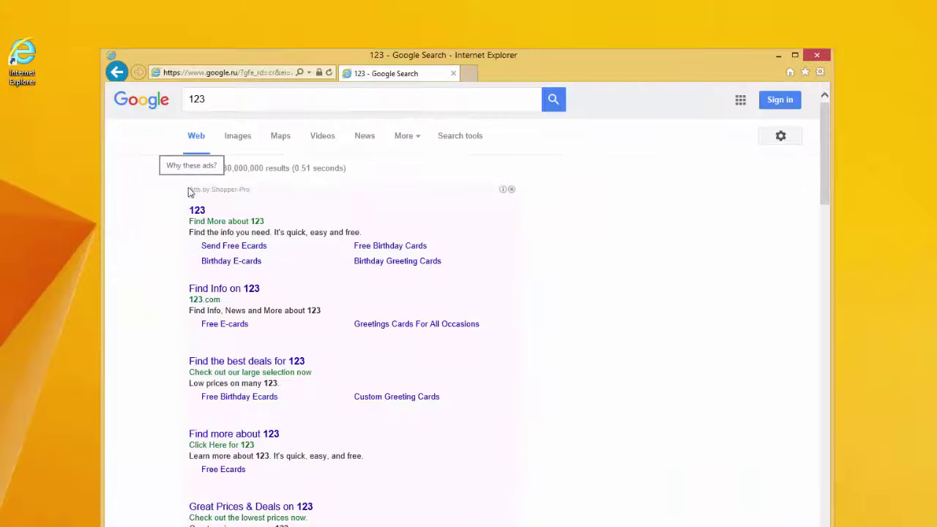
pyautogui.moveTo(192, 192); pyautogui.dragTo(246, 196)
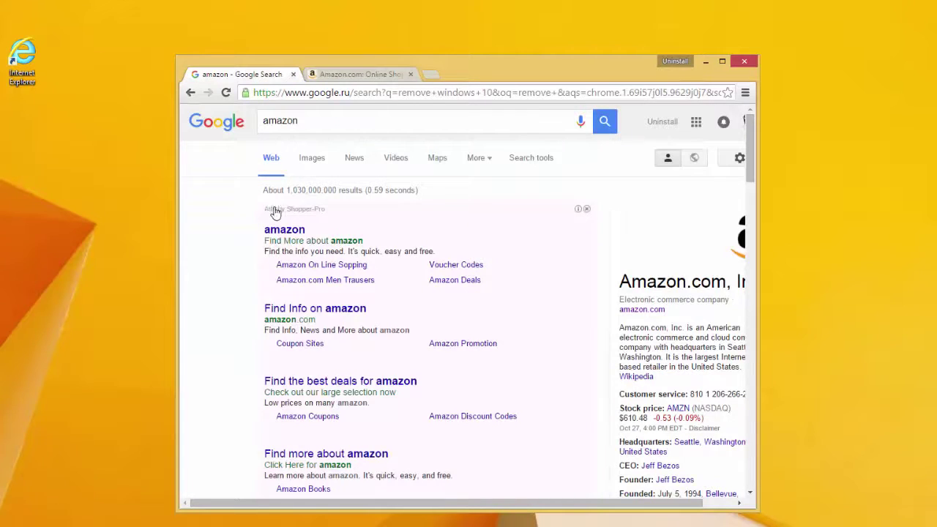
# Highlight Chrome's 'Ads by Shopper-Pro' label, then close the Amazon tab and the Chrome window.
pyautogui.moveTo(275, 211); pyautogui.dragTo(334, 208)
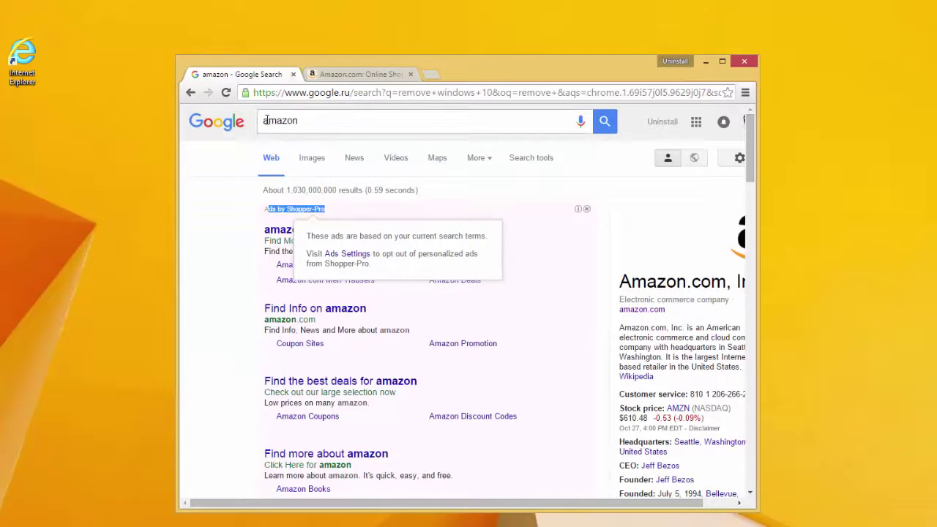
pyautogui.click(224, 123)
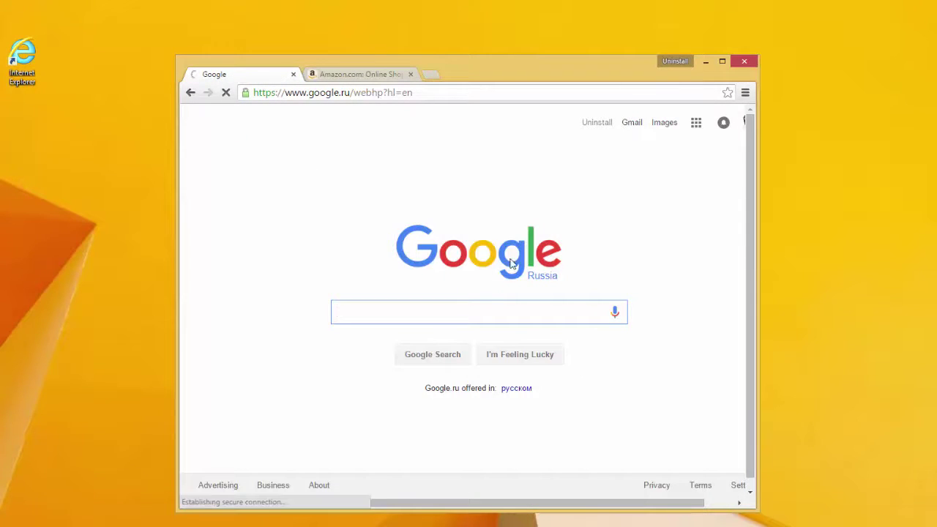
pyautogui.click(350, 77)
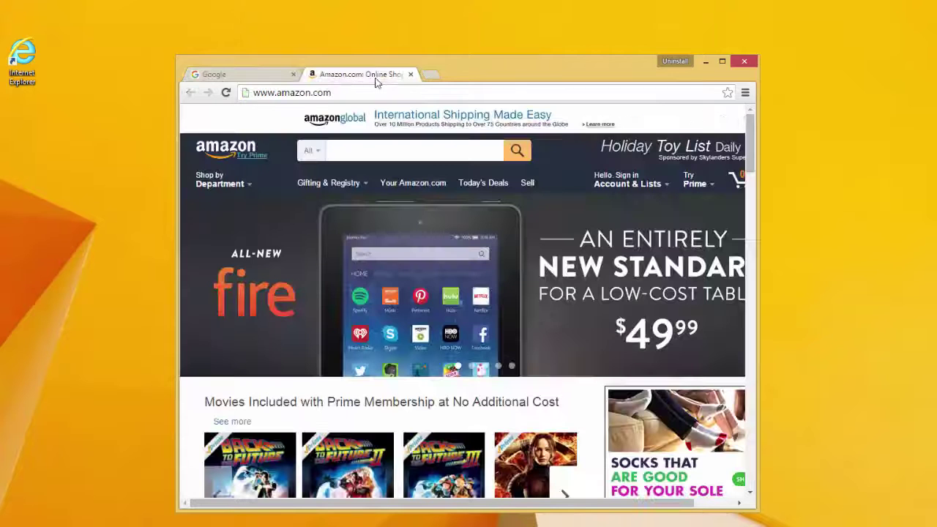
pyautogui.click(411, 75)
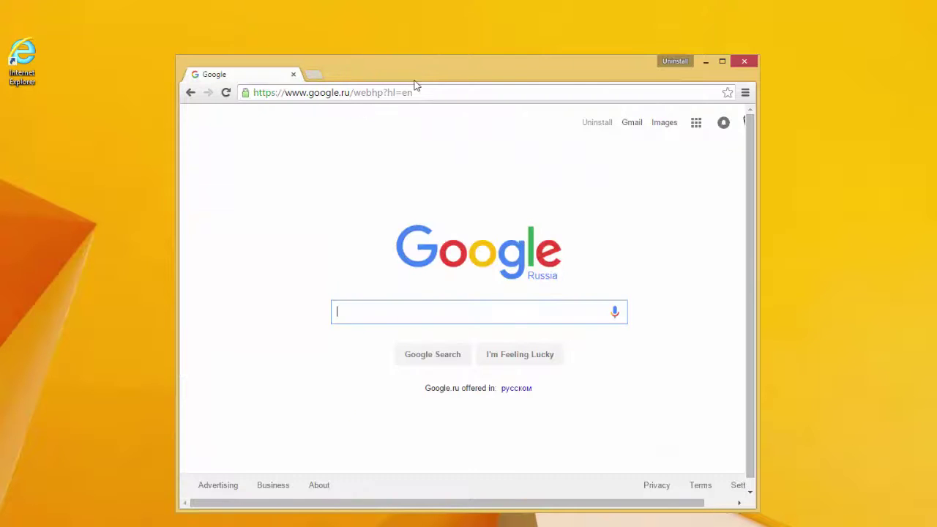
pyautogui.click(744, 64)
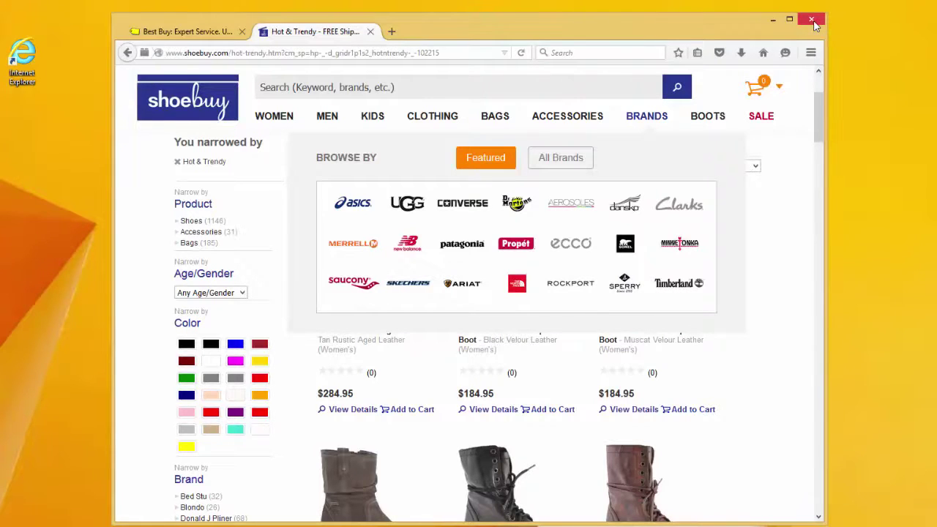
# Close Firefox with all its tabs and open Programs and Features from Control Panel.
pyautogui.click(812, 21)
pyautogui.click(461, 297)
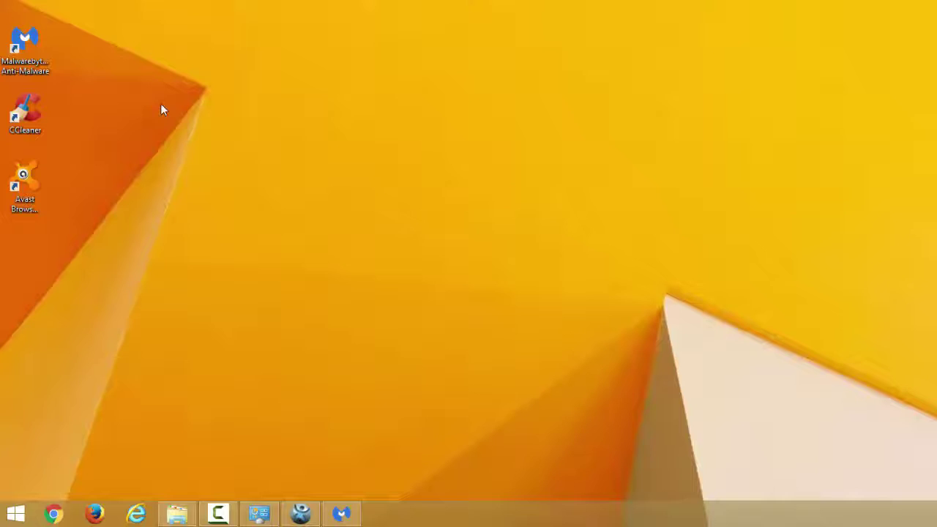
pyautogui.click(17, 514)
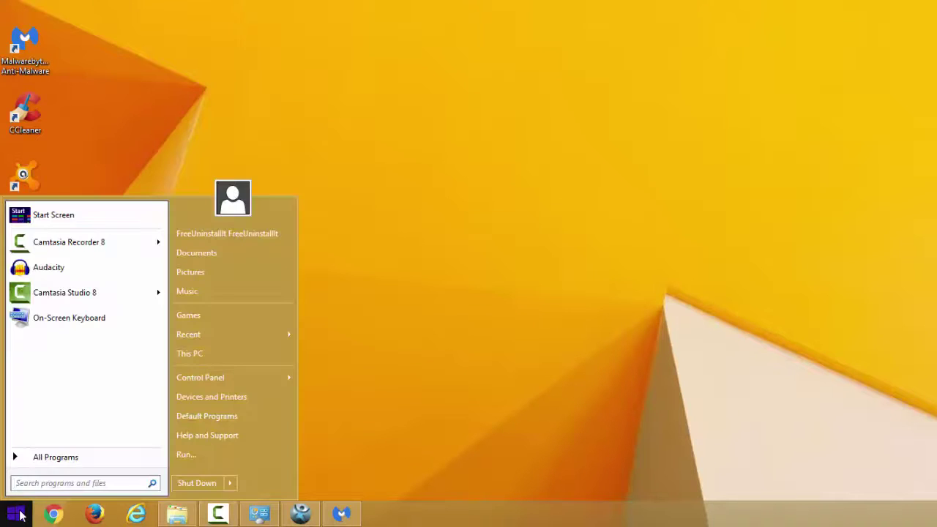
pyautogui.moveTo(200, 377)
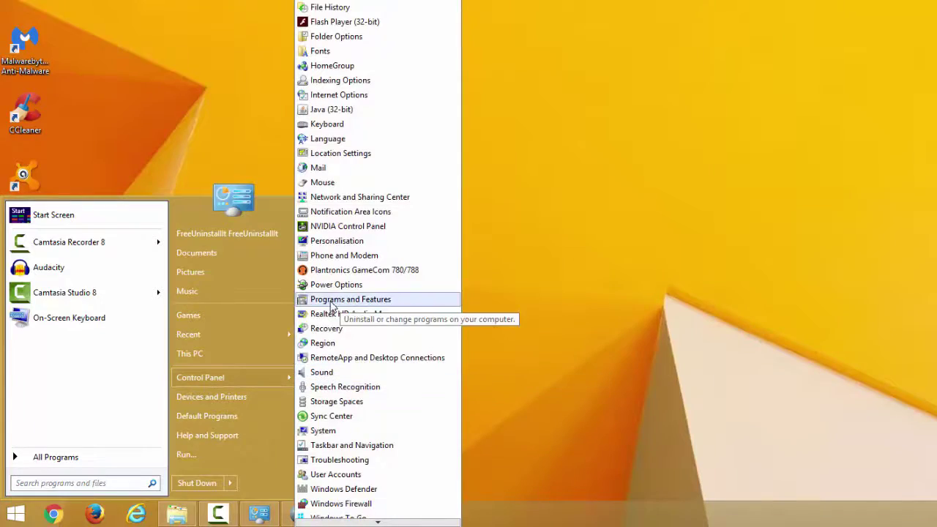
pyautogui.click(331, 299)
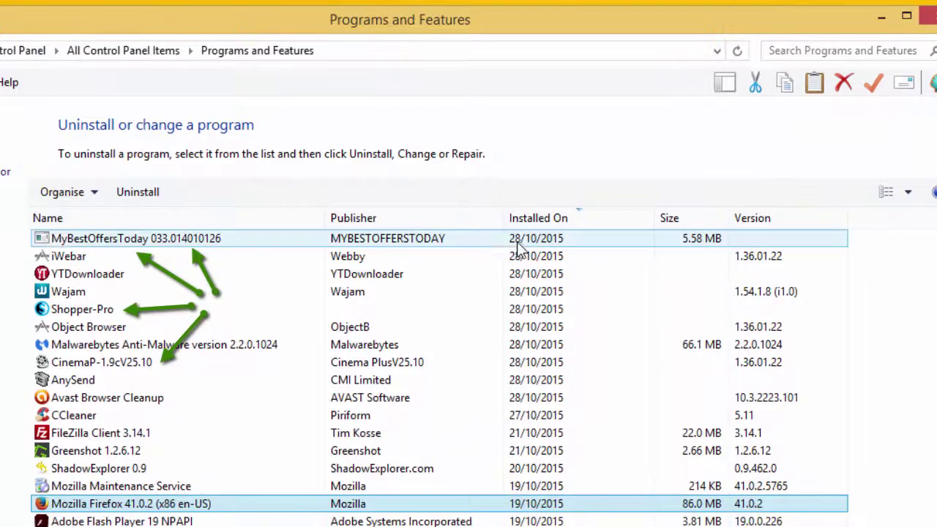
# Point out MyBestOffersToday, iWebar, YTDownloader, Wajam and other suspicious entries, then select Shopper-Pro.
pyautogui.click(512, 239)
pyautogui.click(517, 256)
pyautogui.click(521, 274)
pyautogui.click(522, 290)
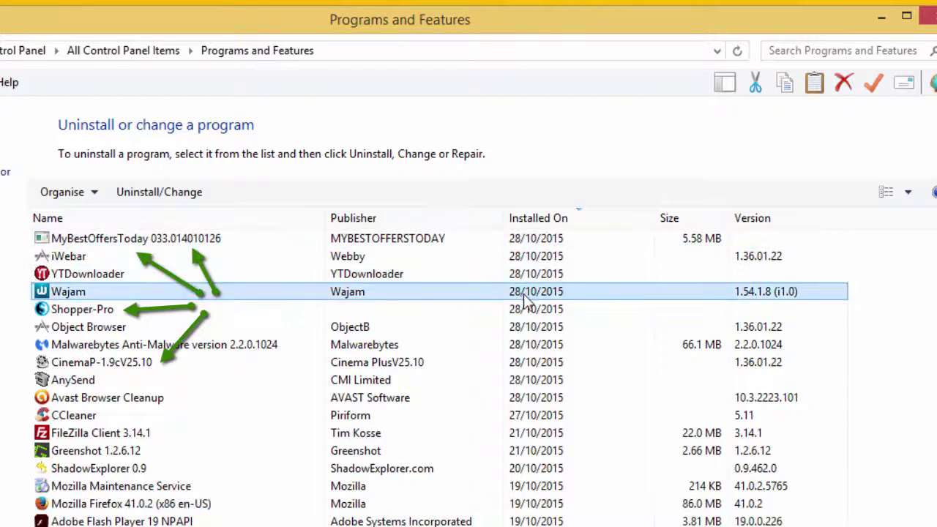
pyautogui.click(522, 397)
pyautogui.click(351, 380)
pyautogui.click(276, 348)
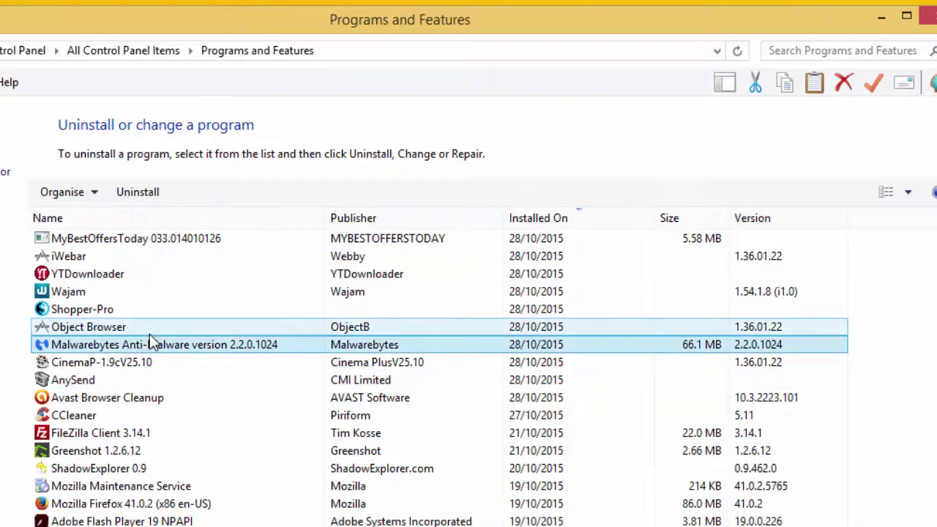
pyautogui.click(84, 239)
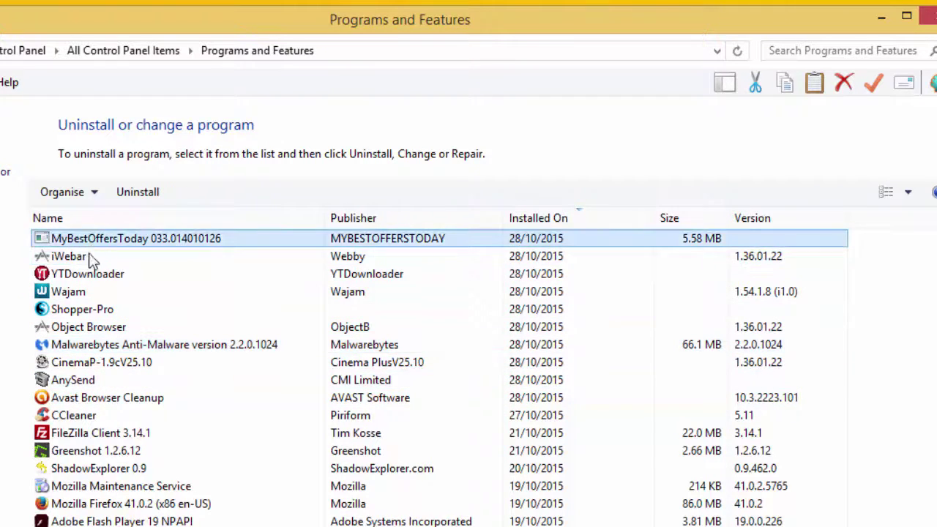
pyautogui.click(84, 258)
pyautogui.click(84, 274)
pyautogui.click(93, 309)
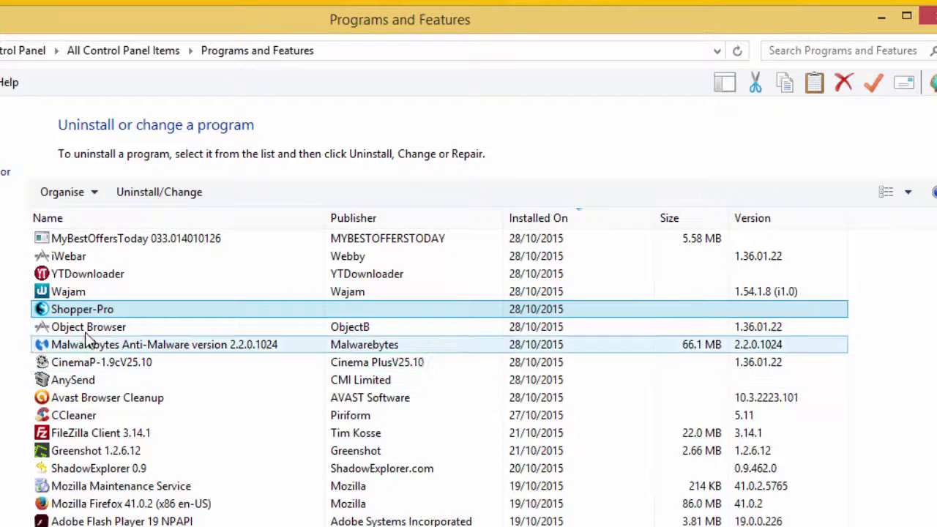
# Uninstall Shopper-Pro completely, select MyBestOffersToday next, and close Programs and Features.
pyautogui.click(157, 192)
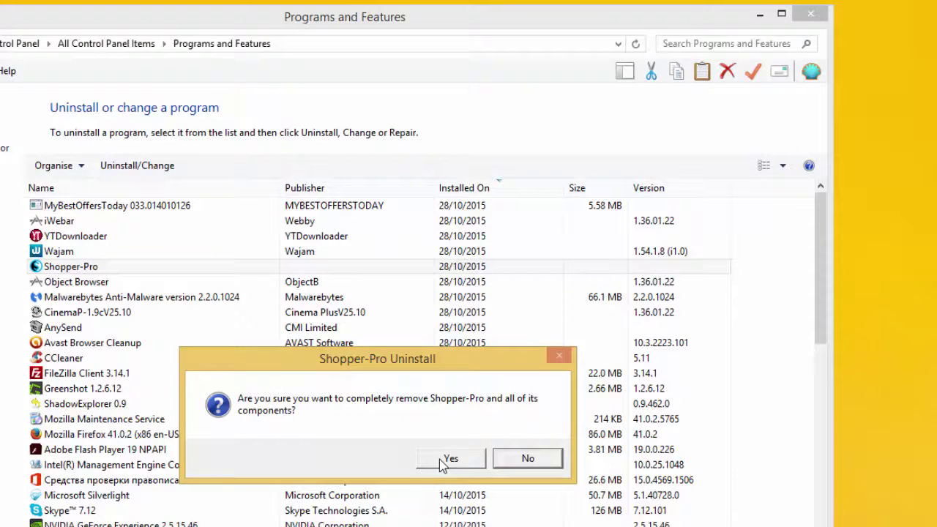
pyautogui.click(448, 458)
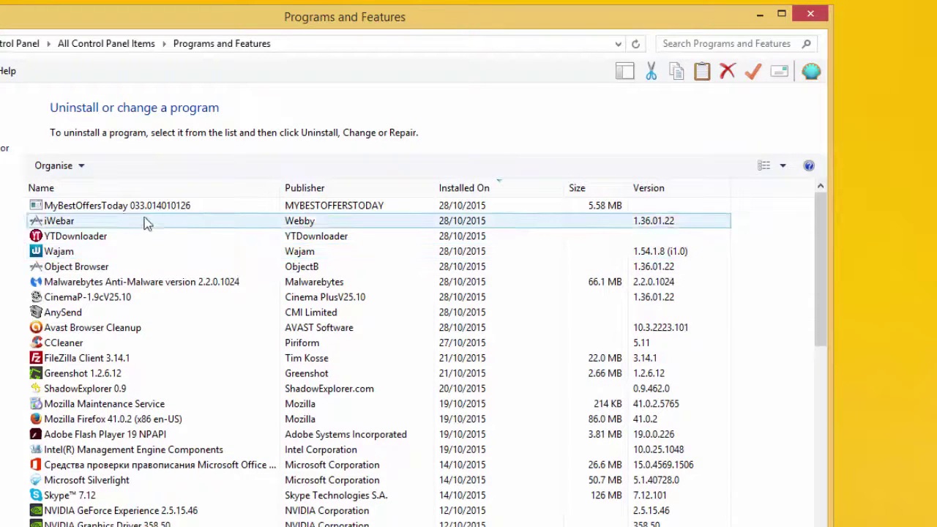
pyautogui.click(130, 207)
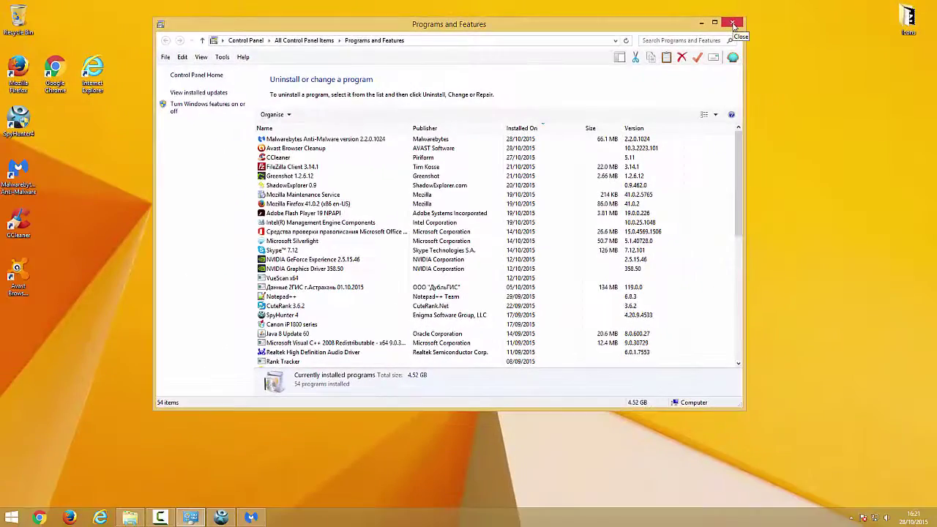
pyautogui.click(720, 38)
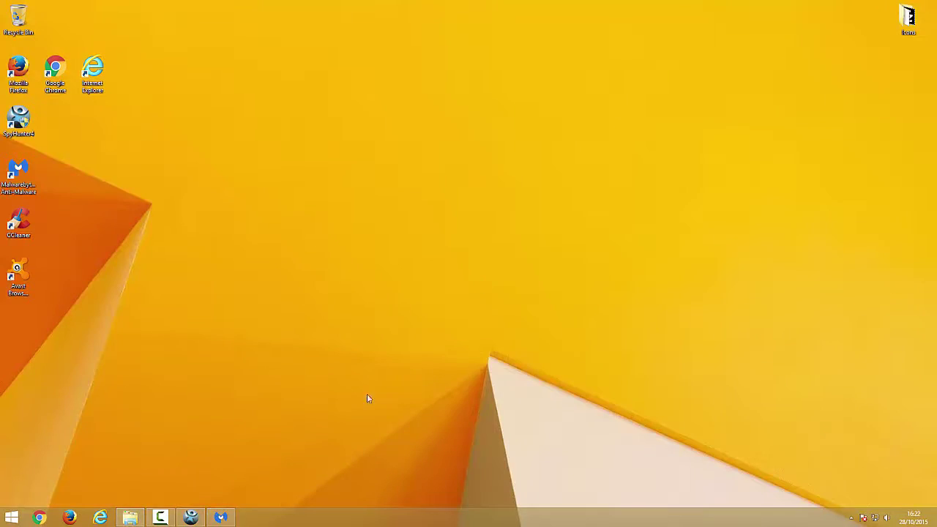
# Review SpyHunter's 1049 scan results, collapsing the ShopperPro group and expanding Adware.SuperWeb.
pyautogui.click(190, 519)
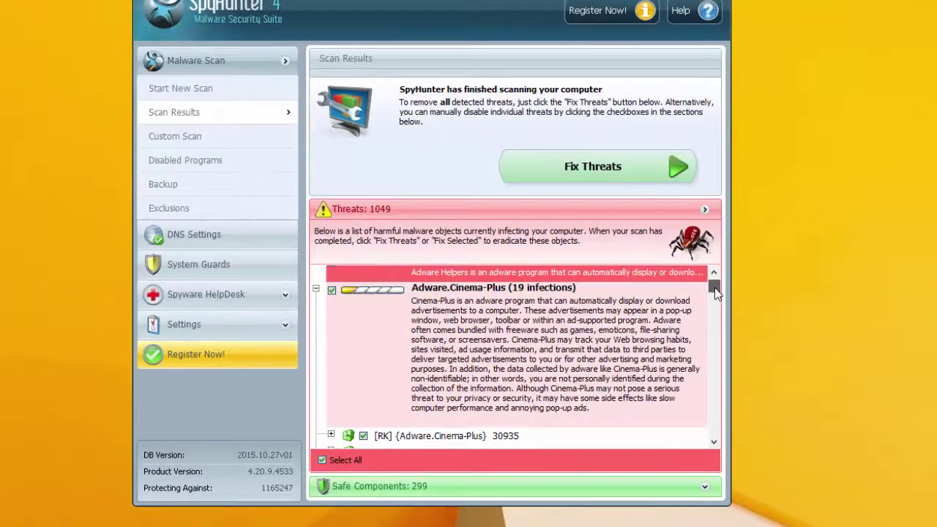
pyautogui.scroll(-3, 715, 291)
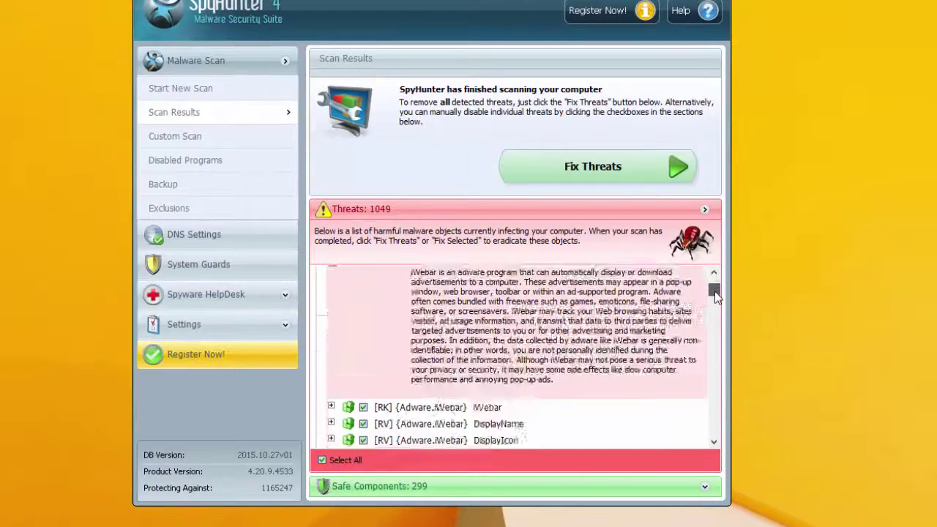
pyautogui.scroll(-3, 586, 330)
pyautogui.scroll(-2, 444, 368)
pyautogui.scroll(-2, 443, 368)
pyautogui.scroll(-1, 443, 367)
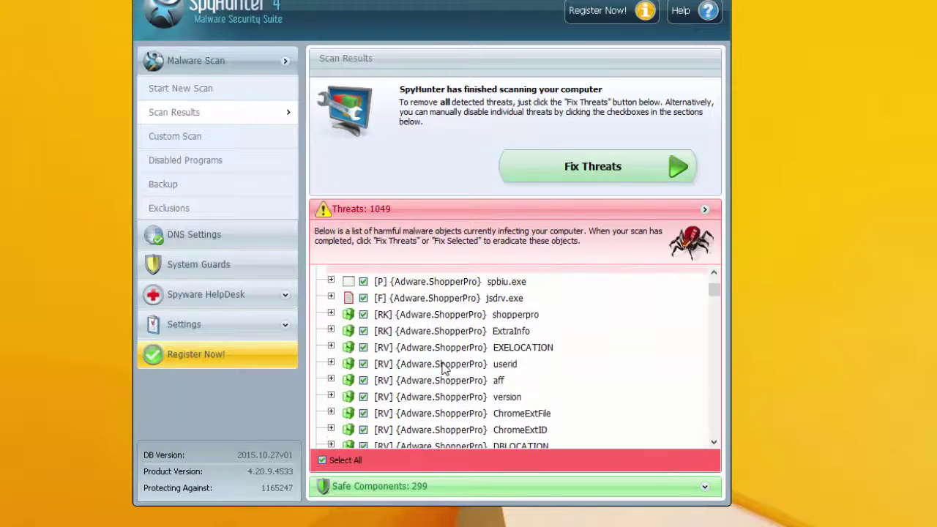
pyautogui.scroll(-2, 444, 368)
pyautogui.scroll(-2, 444, 368)
pyautogui.scroll(-2, 443, 367)
pyautogui.scroll(-2, 444, 374)
pyautogui.moveTo(716, 298)
pyautogui.mouseDown()
pyautogui.moveTo(719, 309)
pyautogui.moveTo(714, 287)
pyautogui.mouseUp()
pyautogui.scroll(-3, 342, 366)
pyautogui.click(316, 410)
pyautogui.click(393, 357)
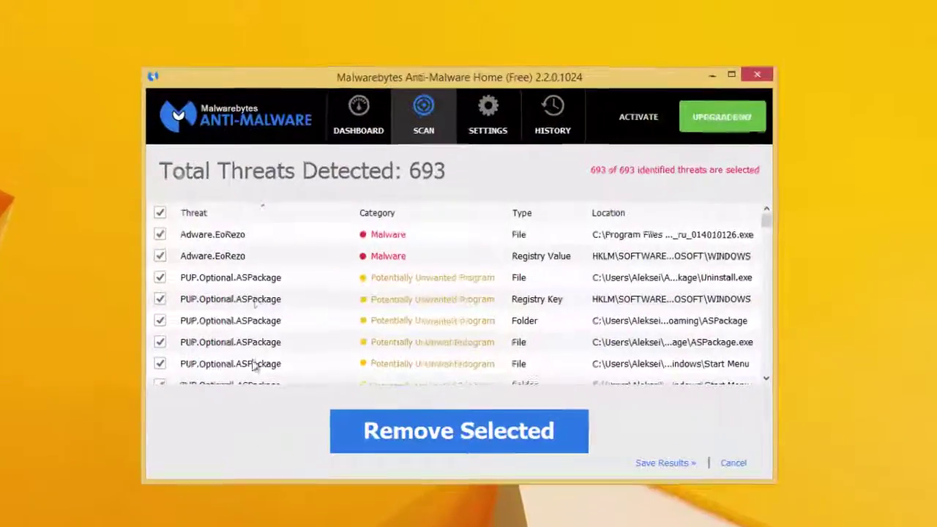
# Scroll through Malwarebytes' 693 selected threats, then launch Avast Browser Cleanup from the desktop.
pyautogui.moveTo(662, 218); pyautogui.dragTo(662, 290)
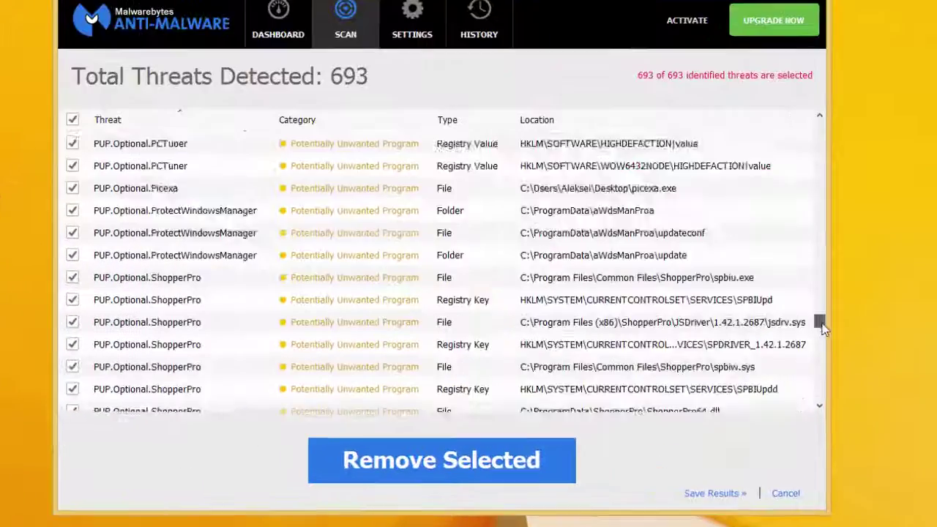
pyautogui.moveTo(821, 323); pyautogui.dragTo(825, 396)
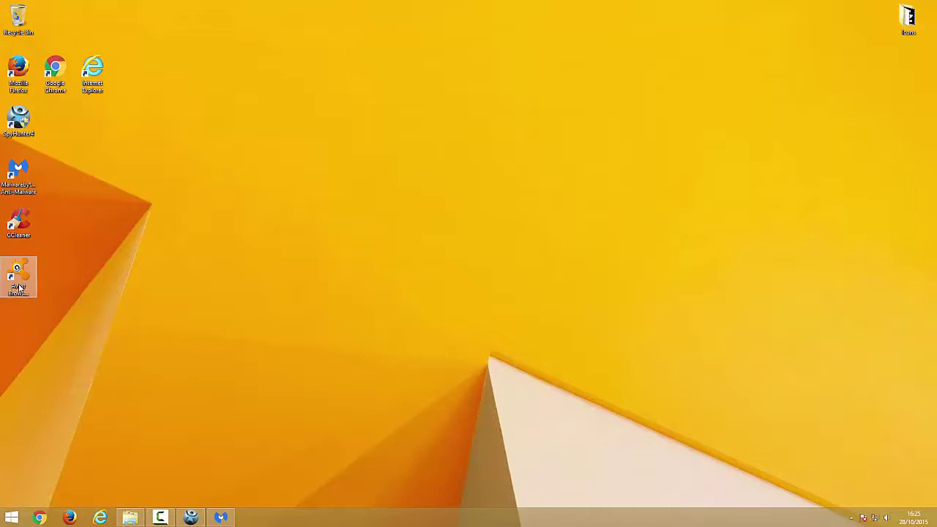
pyautogui.doubleClick(19, 286)
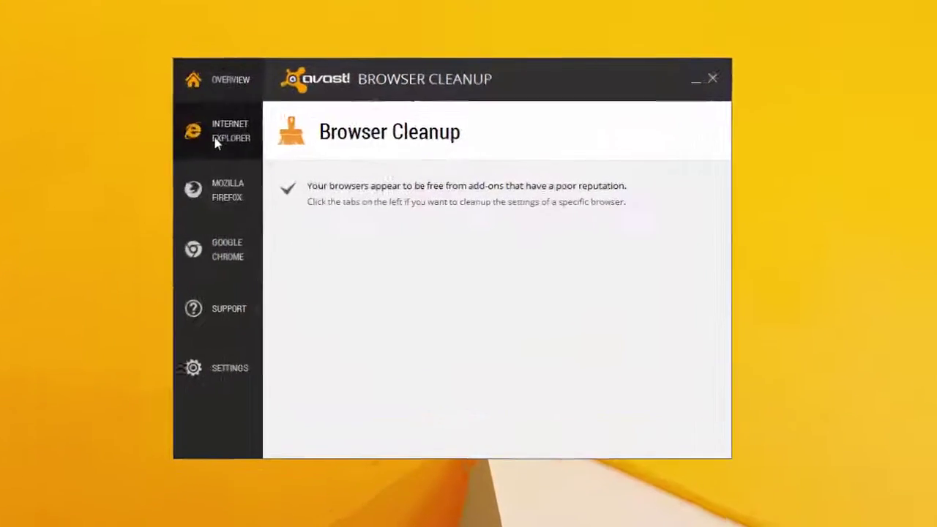
# Reset Internet Explorer's settings in Avast Browser Cleanup.
pyautogui.click(211, 141)
pyautogui.click(694, 126)
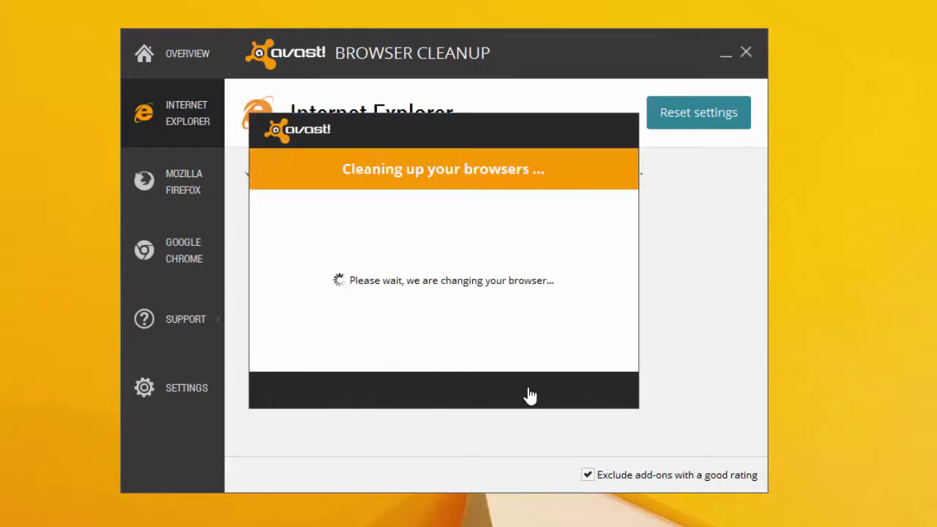
pyautogui.click(528, 391)
pyautogui.click(581, 389)
# Reset Firefox's settings with Google as the search provider.
pyautogui.click(194, 195)
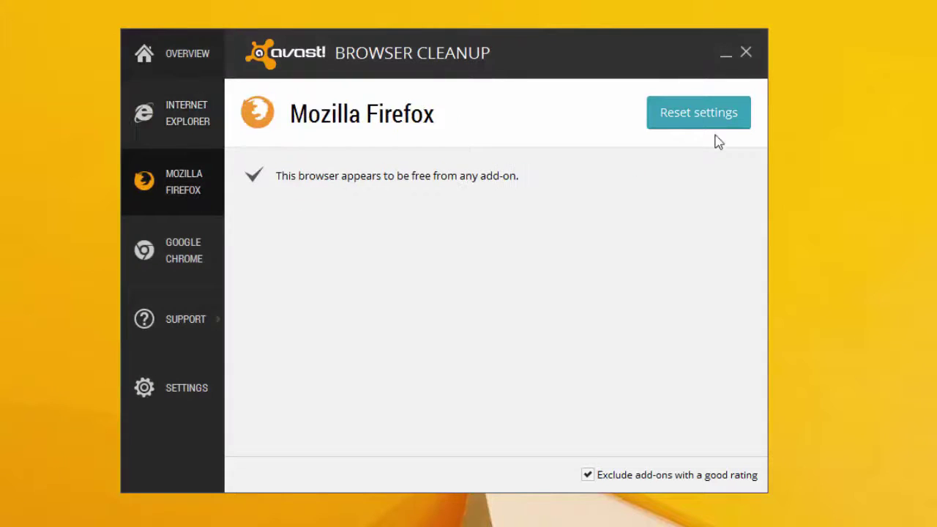
pyautogui.click(674, 118)
pyautogui.click(271, 281)
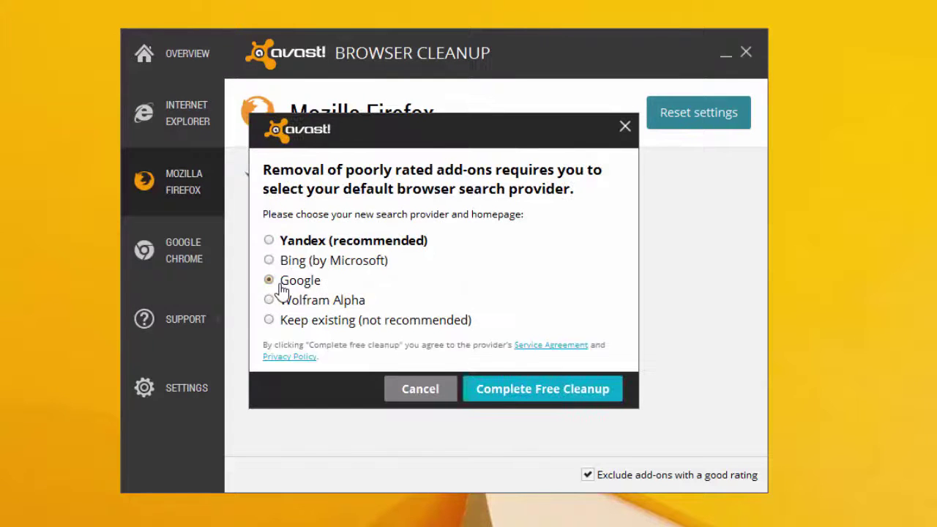
pyautogui.click(512, 389)
pyautogui.click(555, 394)
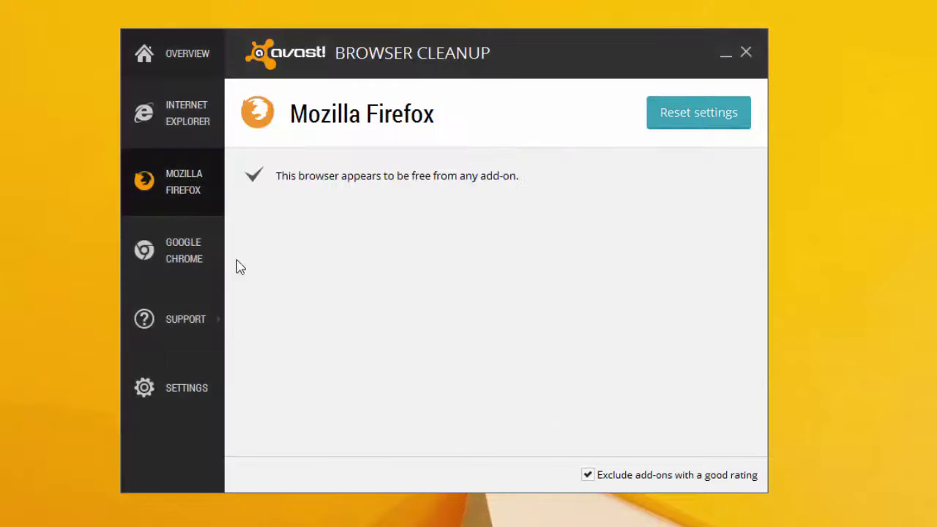
# Reset Google Chrome's settings and run its free cleanup.
pyautogui.click(182, 256)
pyautogui.click(699, 113)
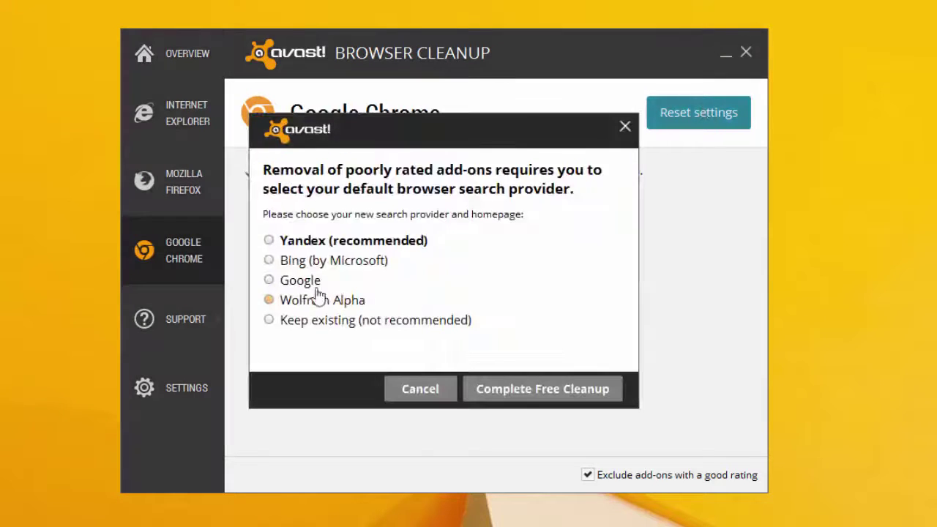
pyautogui.click(476, 388)
pyautogui.click(560, 394)
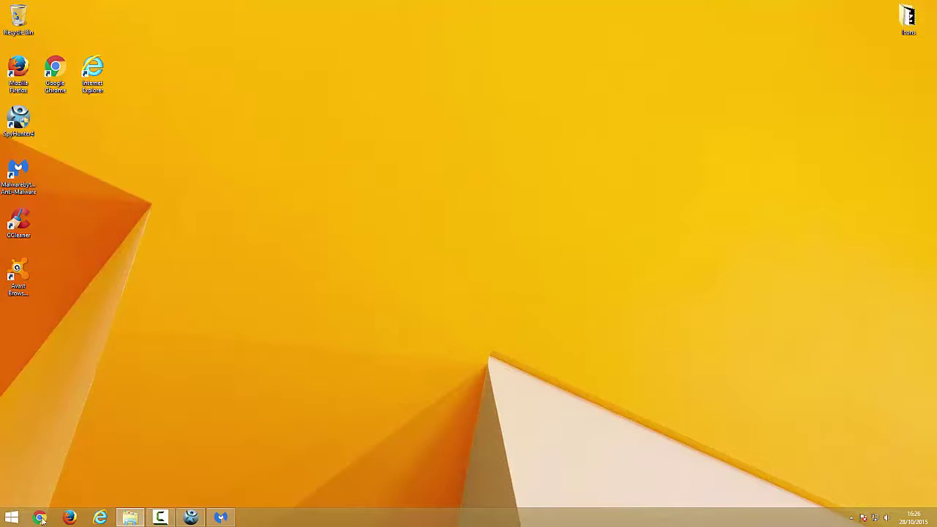
# Launch Chrome and remove the Google Slides extension.
pyautogui.click(40, 518)
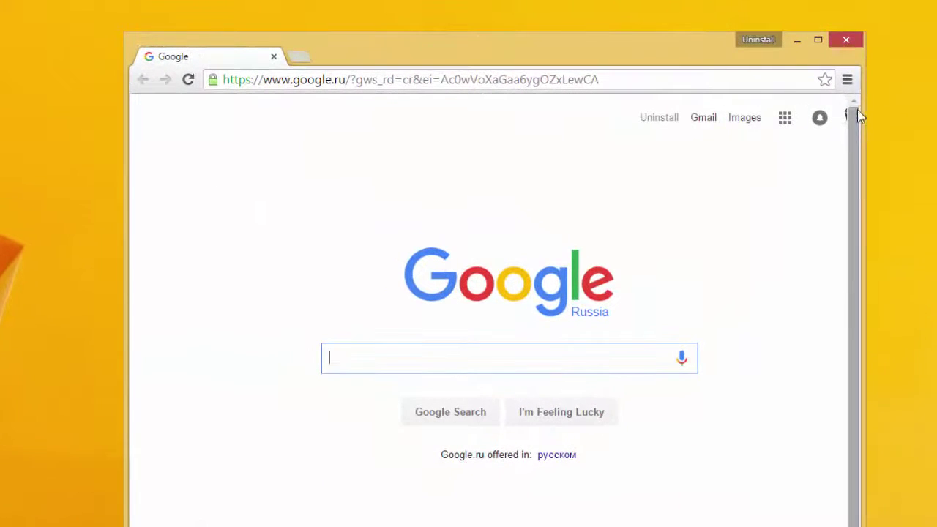
pyautogui.click(847, 80)
pyautogui.click(663, 341)
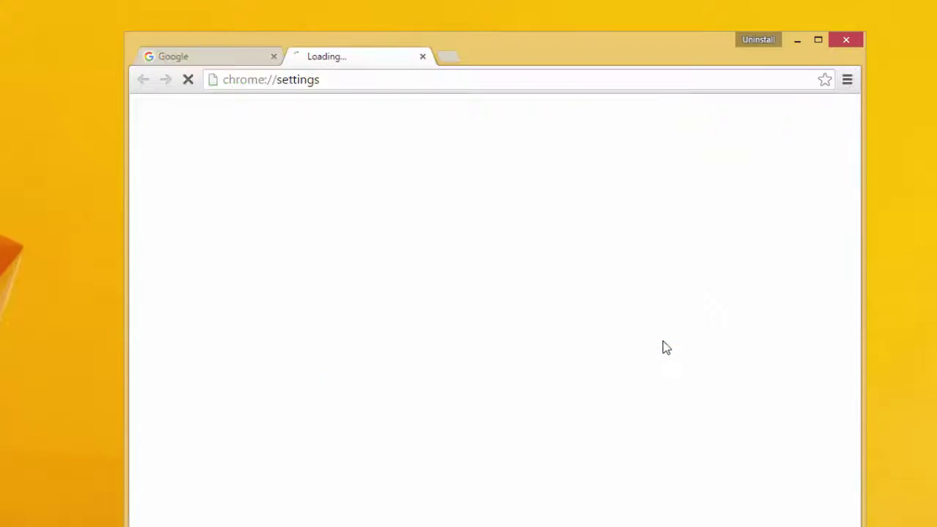
pyautogui.click(167, 173)
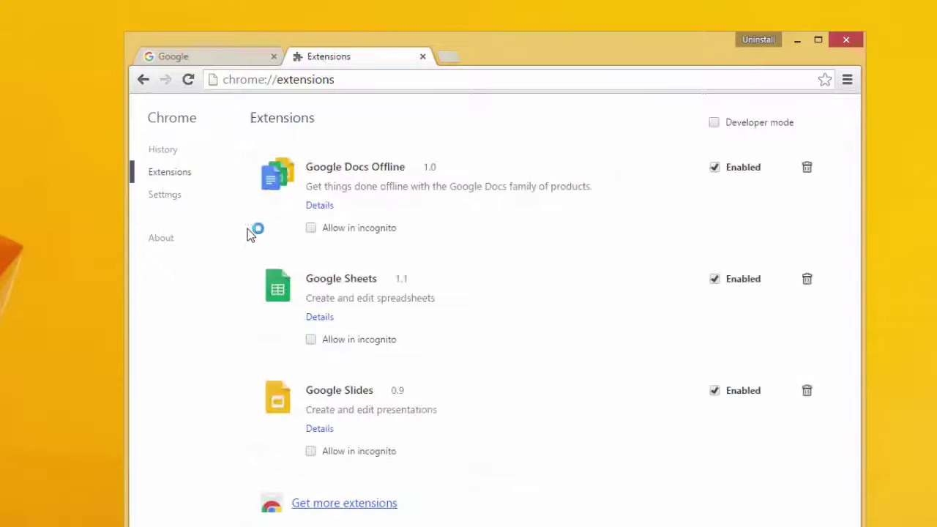
pyautogui.click(808, 391)
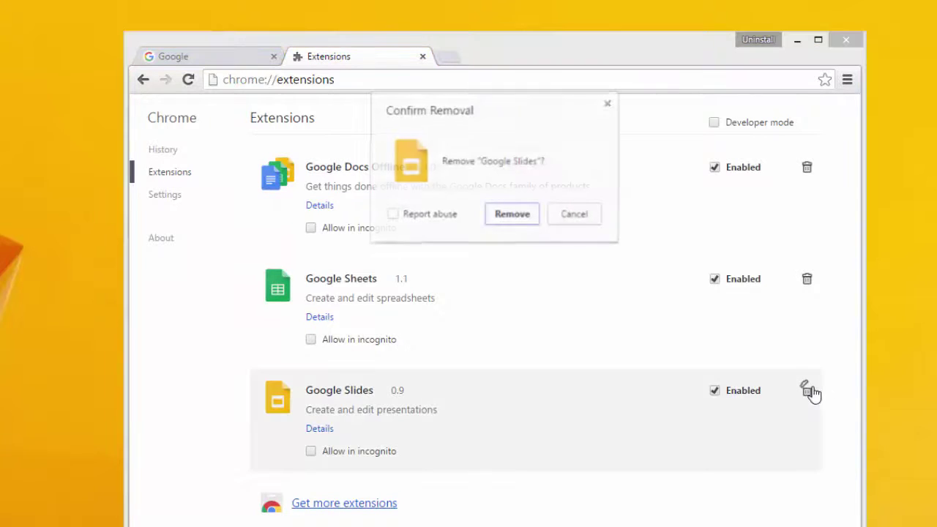
pyautogui.click(497, 218)
# Remove the Google entry from Chrome's startup pages, leaving the home button setting unchanged.
pyautogui.click(170, 194)
pyautogui.click(455, 302)
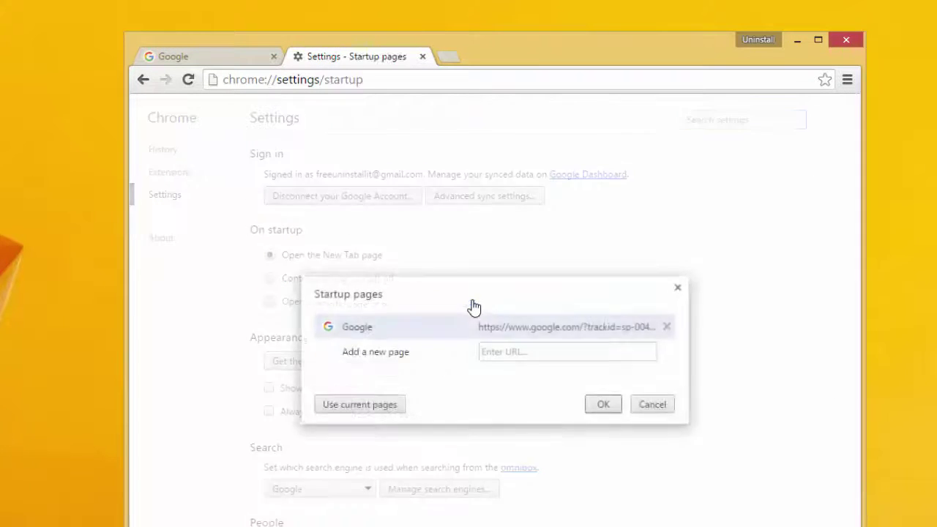
pyautogui.click(667, 328)
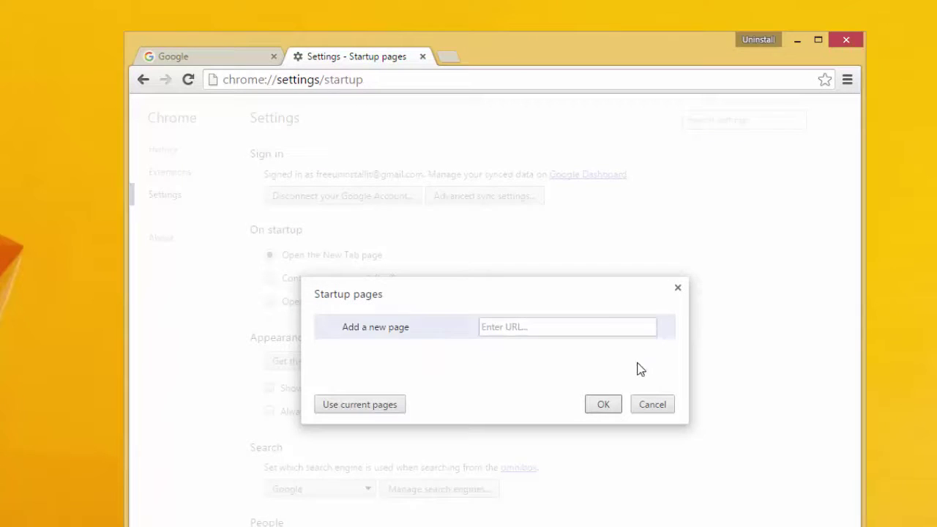
pyautogui.click(616, 403)
pyautogui.click(268, 388)
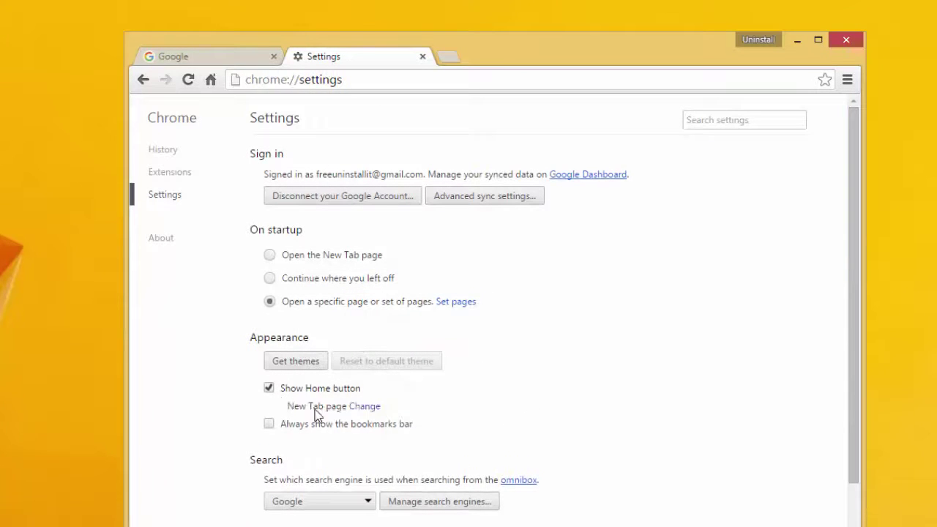
pyautogui.click(269, 388)
pyautogui.scroll(-2, 364, 404)
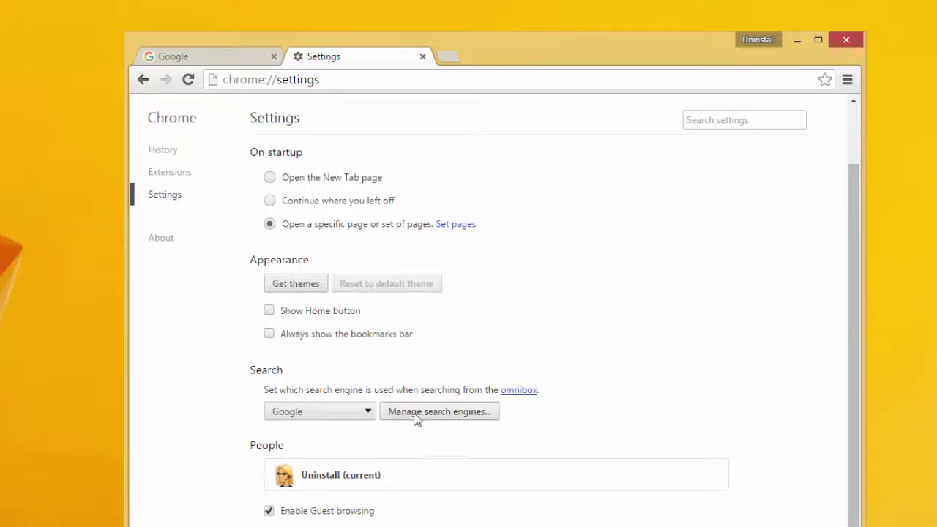
# Delete the Ask Jeeves, YouTube Video Search and AOL search engines.
pyautogui.click(420, 418)
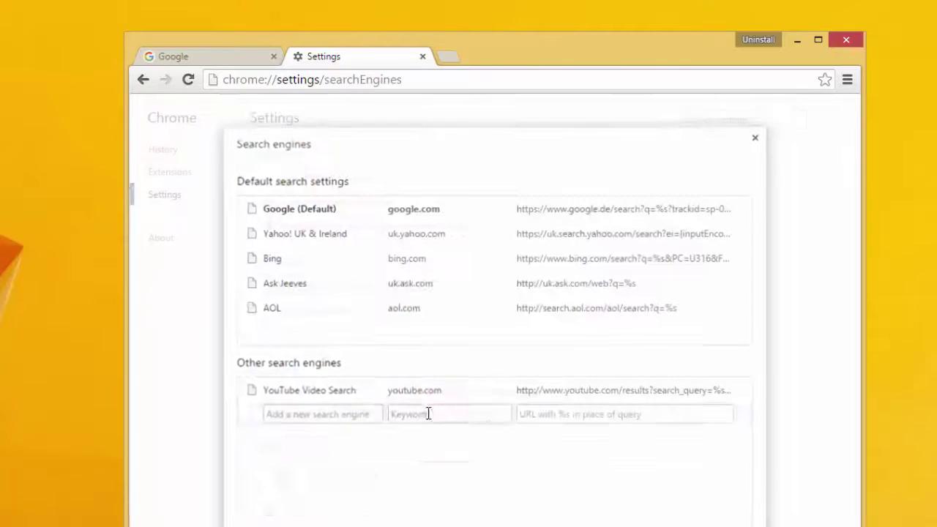
pyautogui.click(744, 284)
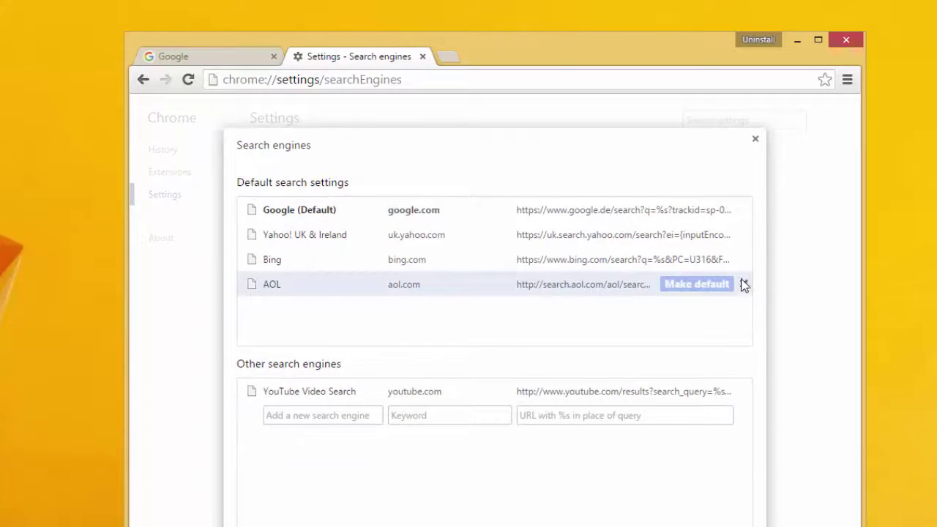
pyautogui.moveTo(483, 391)
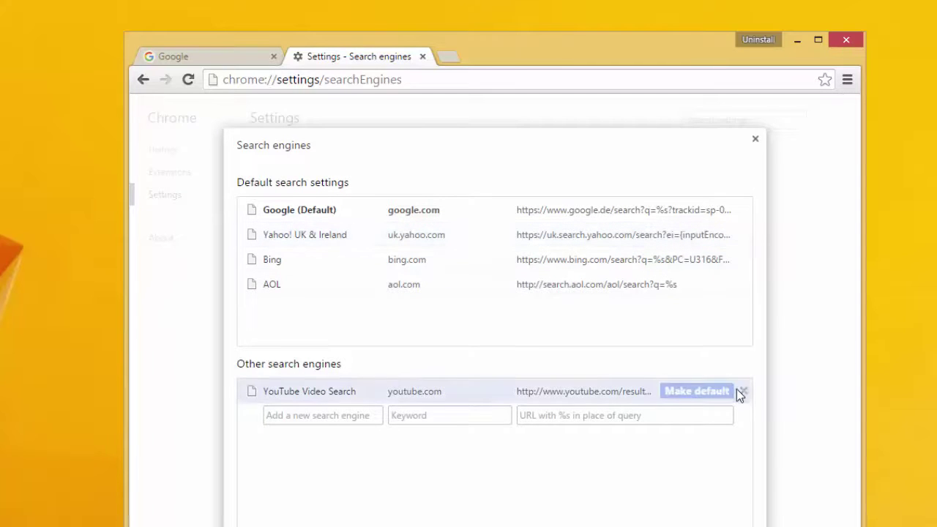
pyautogui.click(741, 391)
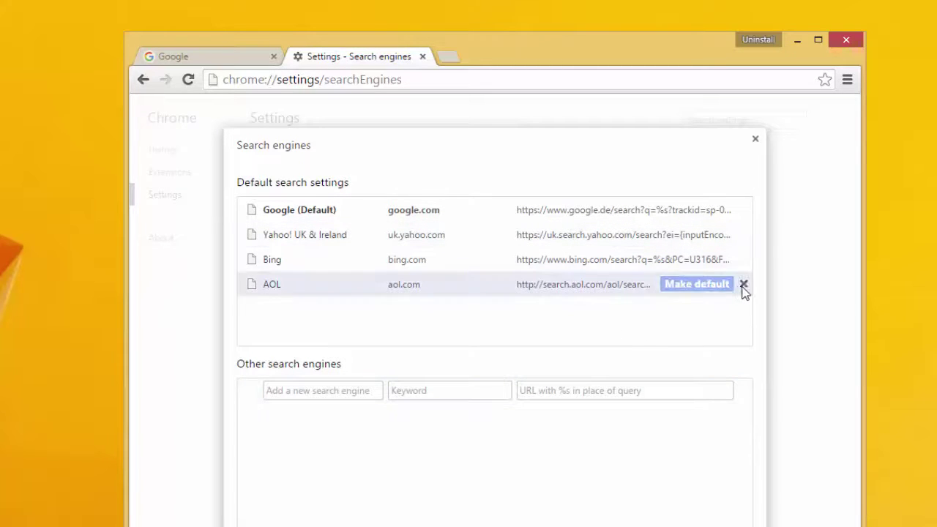
pyautogui.click(744, 284)
pyautogui.scroll(-1, 394, 436)
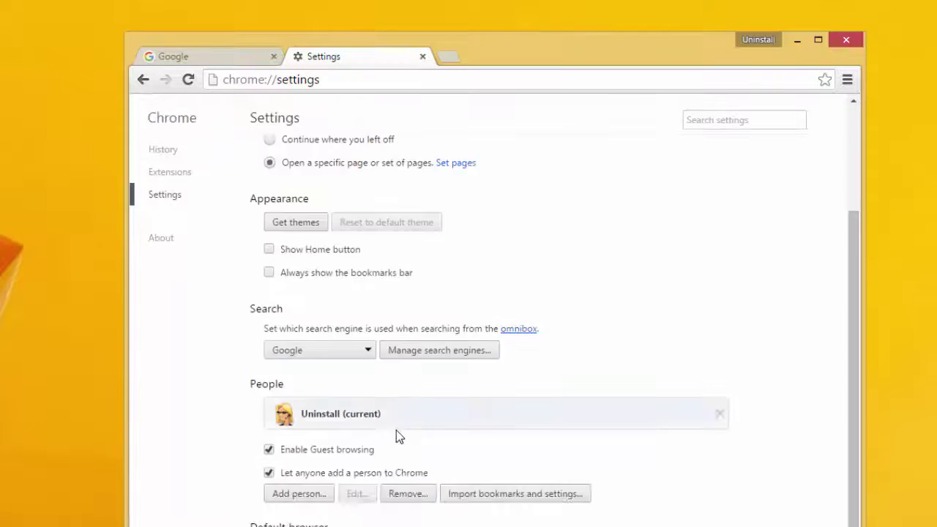
# Recheck Chrome's extensions list and close Chrome.
pyautogui.click(175, 176)
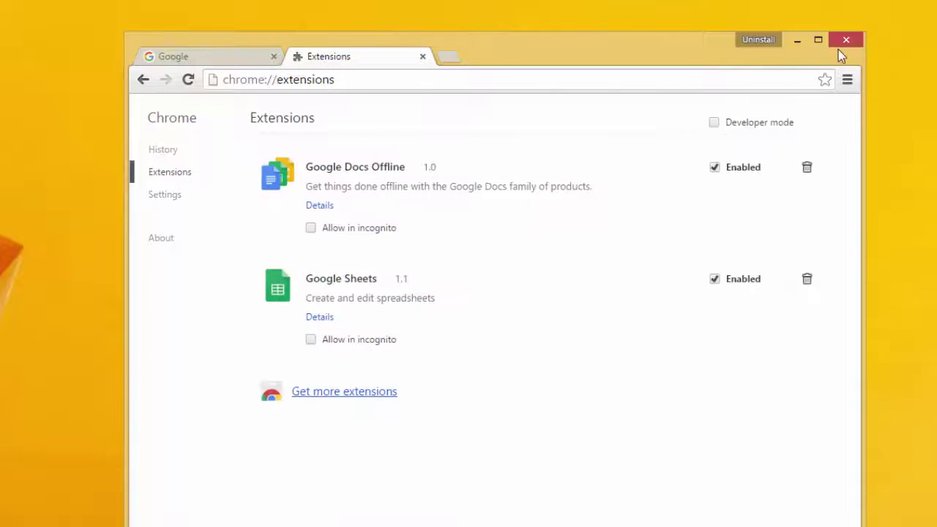
pyautogui.click(421, 57)
pyautogui.click(273, 56)
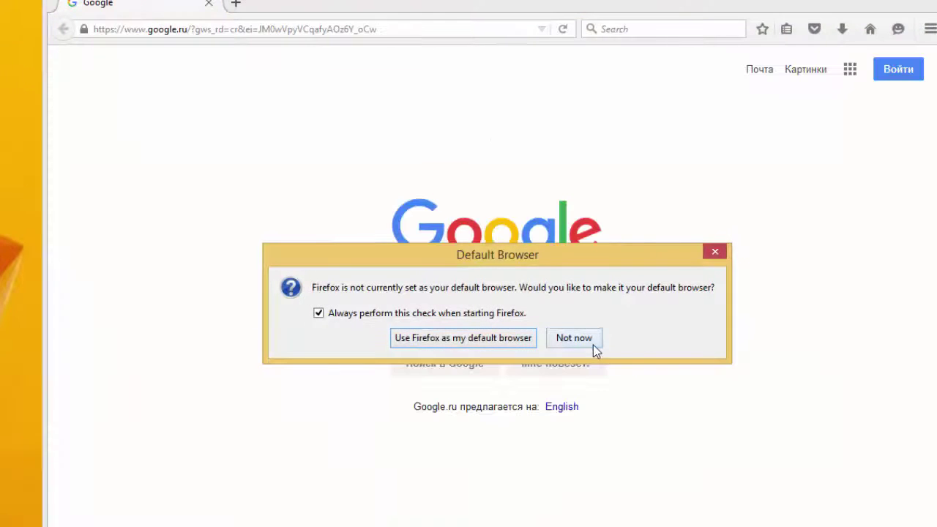
# Decline the default-browser prompt and check Firefox's add-ons for installed extensions.
pyautogui.click(593, 344)
pyautogui.click(927, 30)
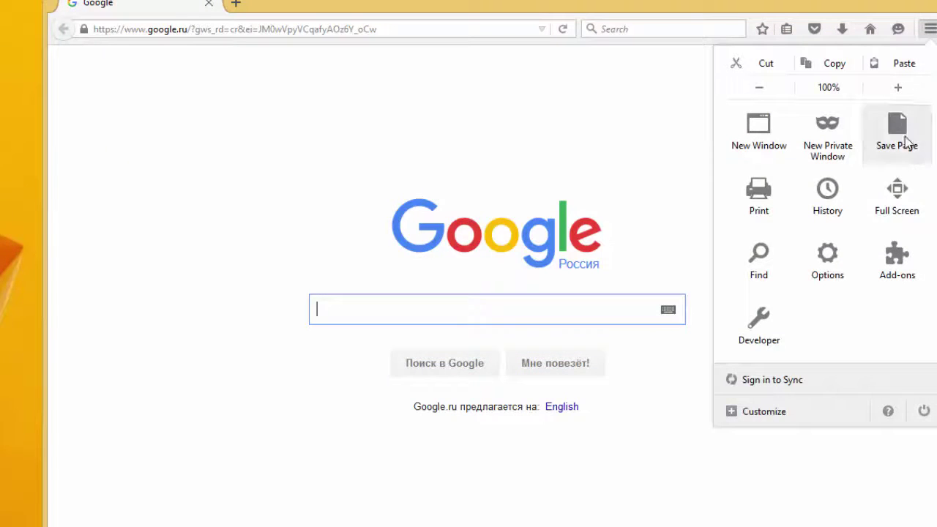
pyautogui.click(896, 262)
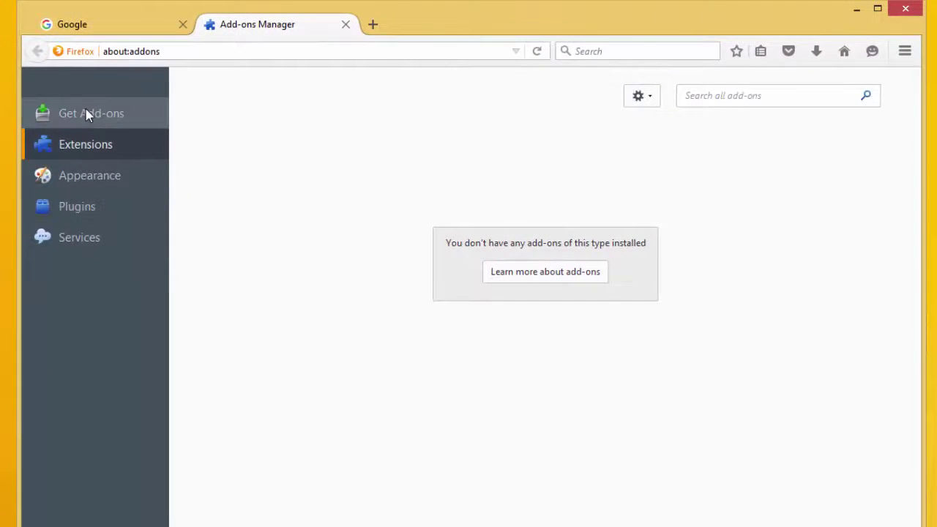
pyautogui.click(905, 52)
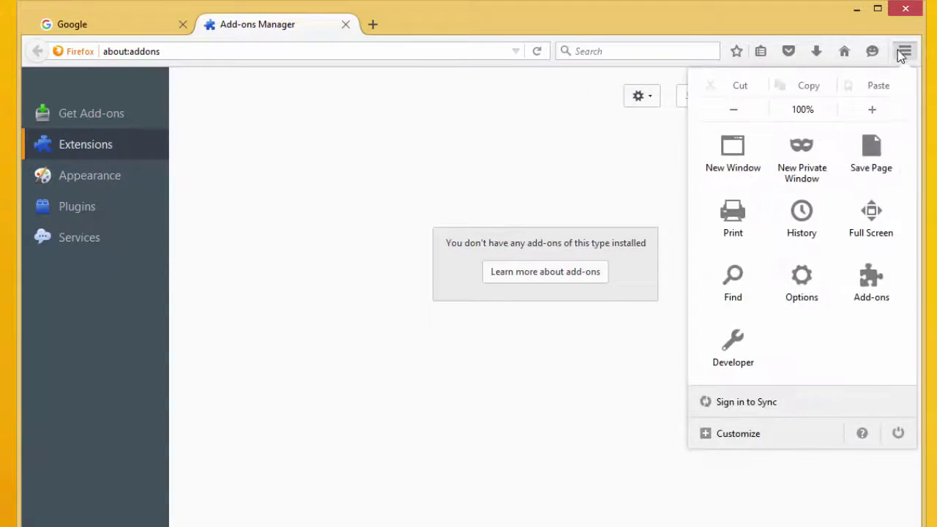
pyautogui.click(801, 287)
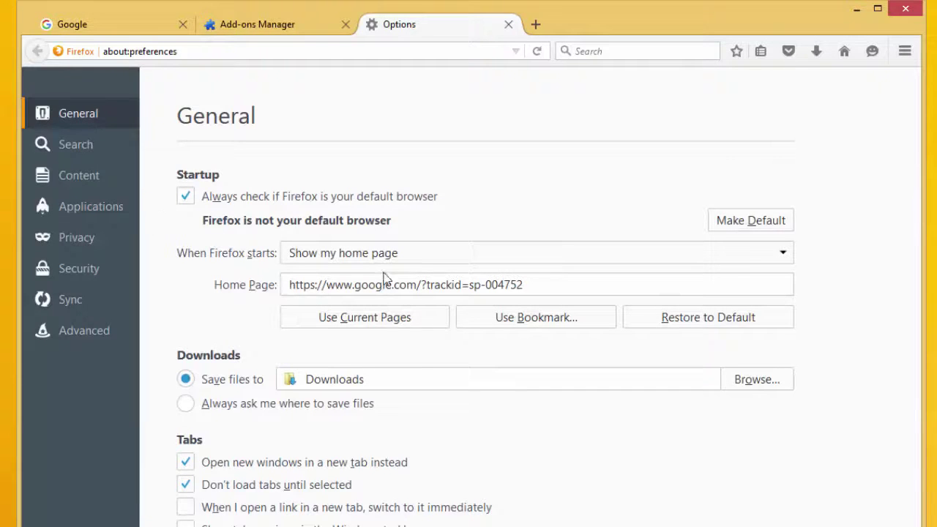
pyautogui.moveTo(421, 286); pyautogui.dragTo(595, 285)
pyautogui.press('BackSpace')
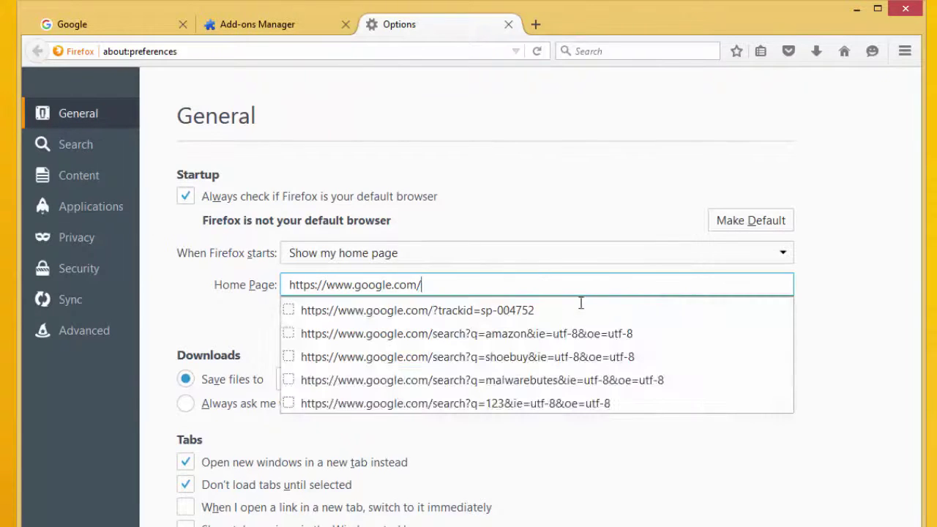
pyautogui.click(538, 254)
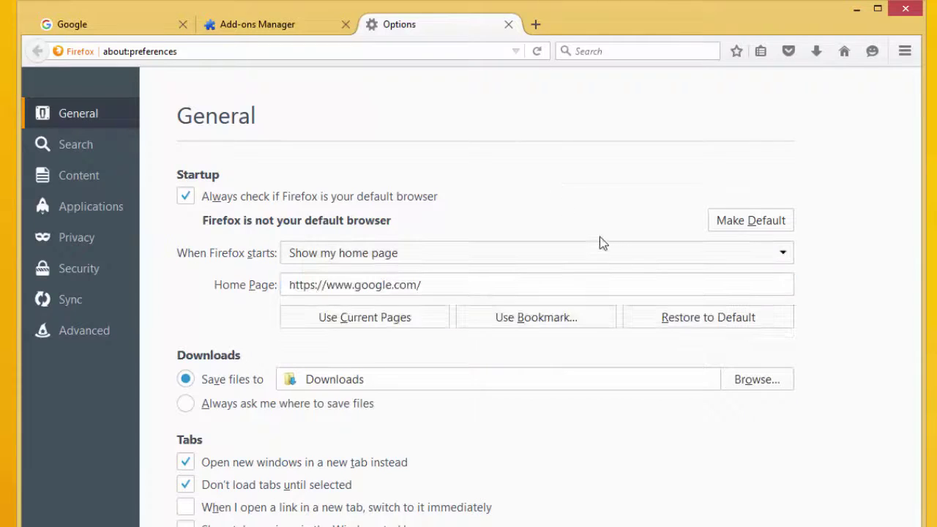
pyautogui.click(366, 320)
pyautogui.moveTo(410, 284); pyautogui.dragTo(781, 283)
pyautogui.press('BackSpace')
pyautogui.press('Escape')
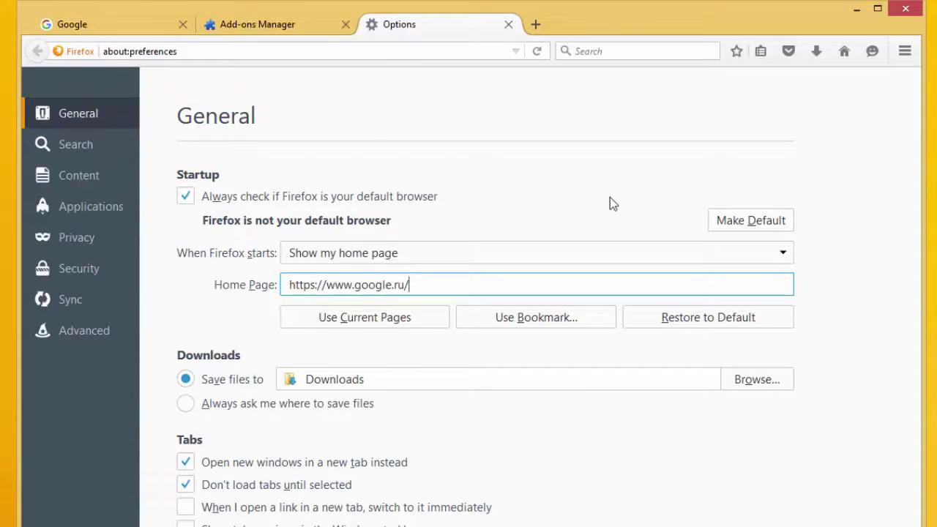
# Remove Amazon.com and Twitter from Firefox's one-click search engines.
pyautogui.click(99, 143)
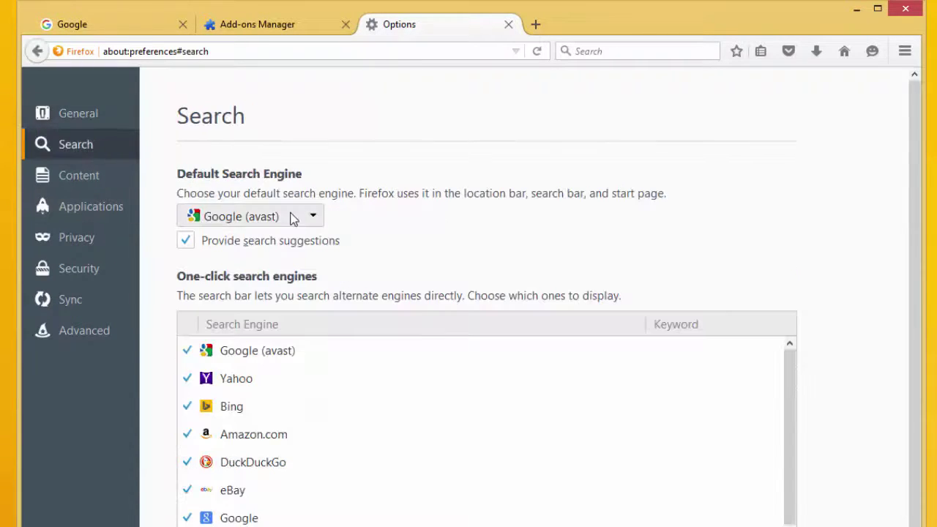
pyautogui.scroll(-1, 352, 505)
pyautogui.scroll(1, 340, 483)
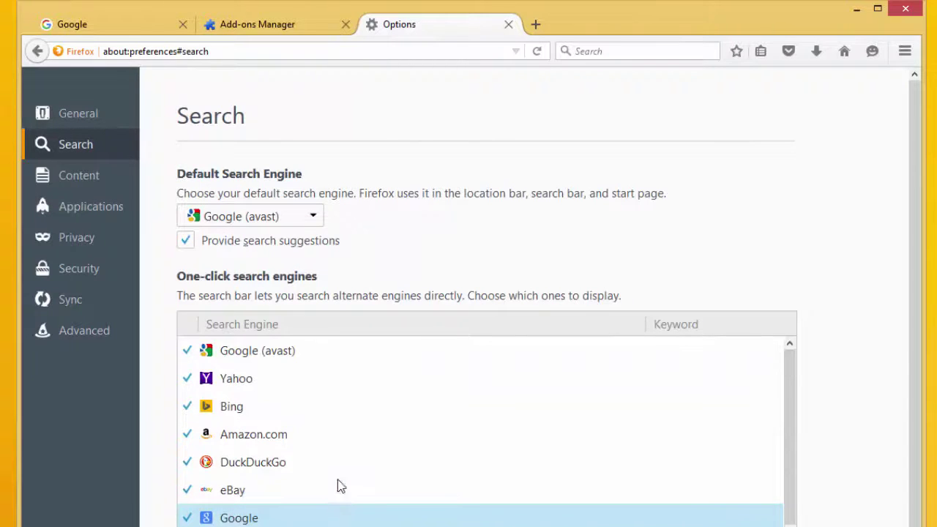
pyautogui.click(320, 434)
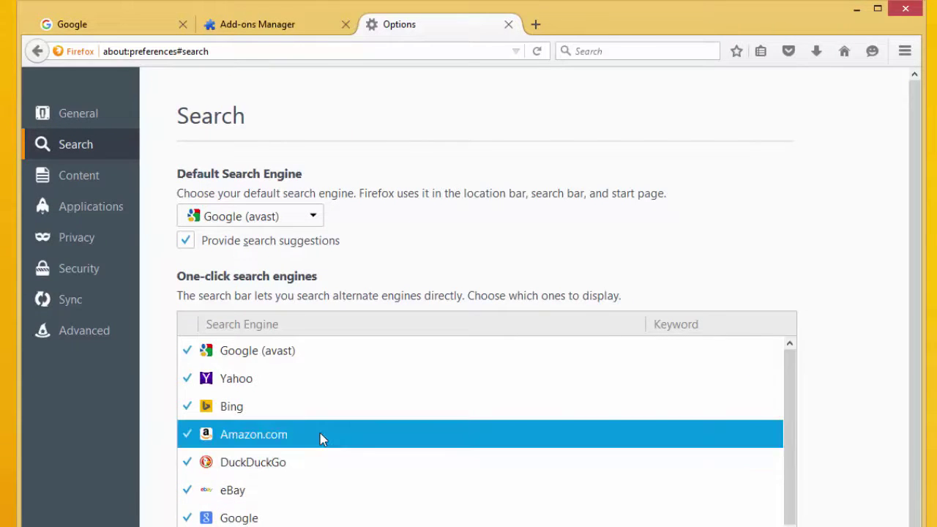
pyautogui.press('Delete')
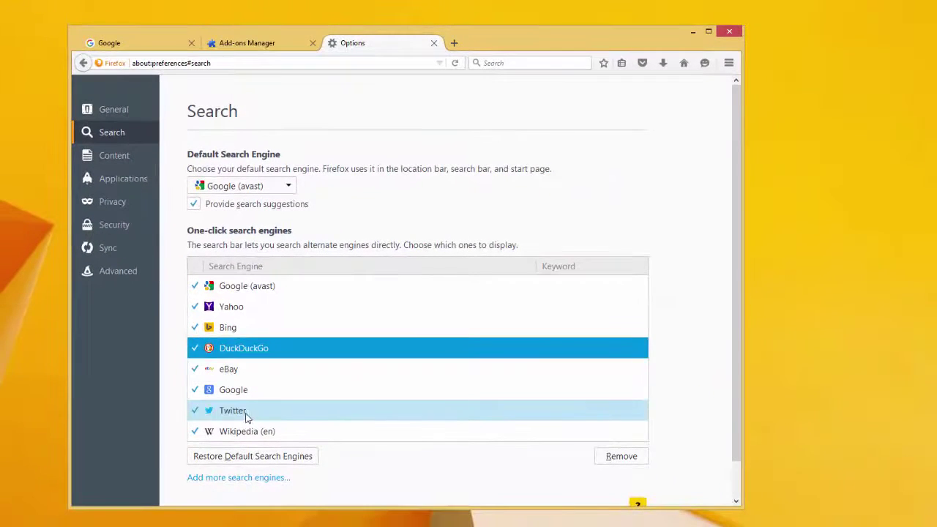
pyautogui.click(245, 413)
pyautogui.click(621, 456)
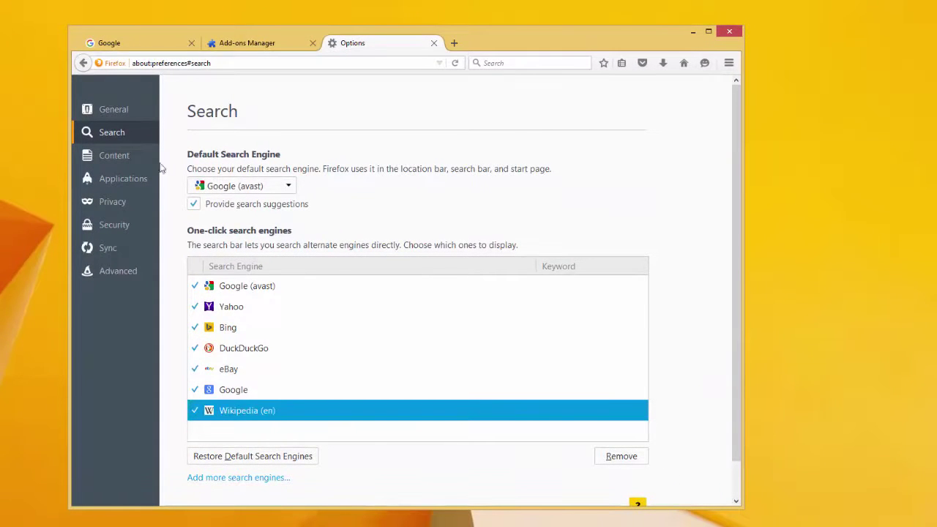
# Close the Options and Add-ons Manager tabs, leaving only the Google tab.
pyautogui.click(117, 156)
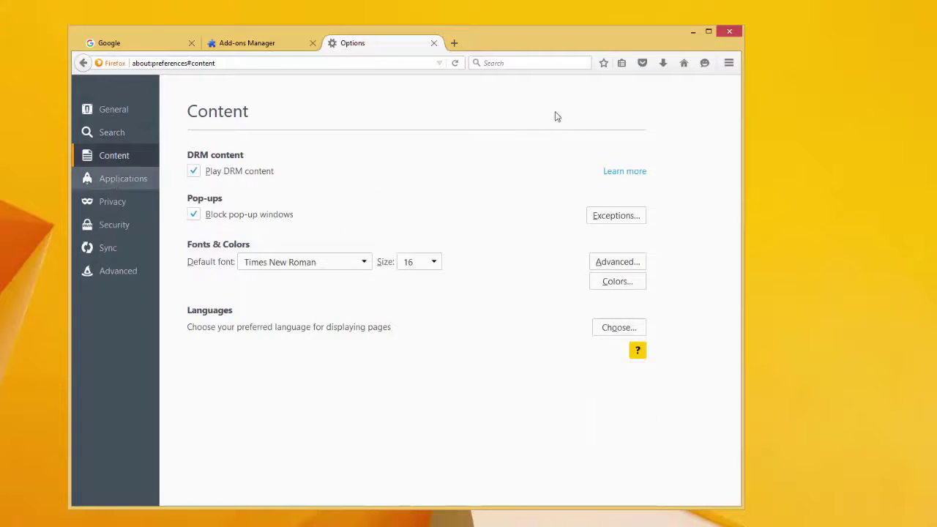
pyautogui.click(434, 43)
pyautogui.click(313, 42)
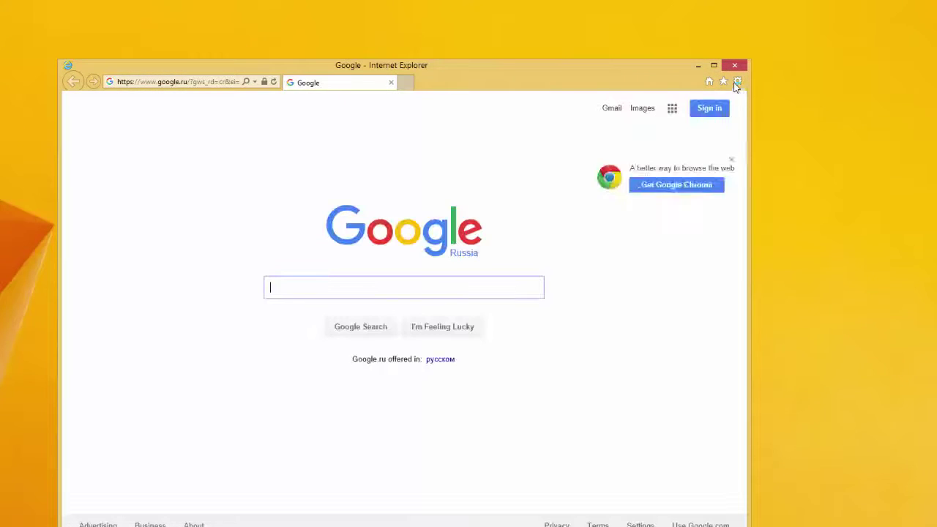
# In Internet Explorer's Manage add-ons search providers, make Bing the default search provider.
pyautogui.click(737, 81)
pyautogui.click(666, 177)
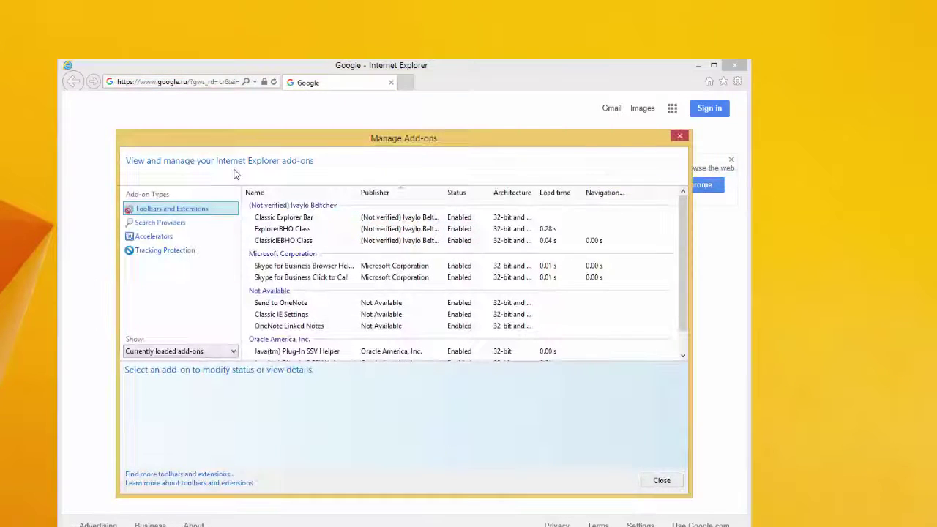
pyautogui.click(296, 303)
pyautogui.click(183, 222)
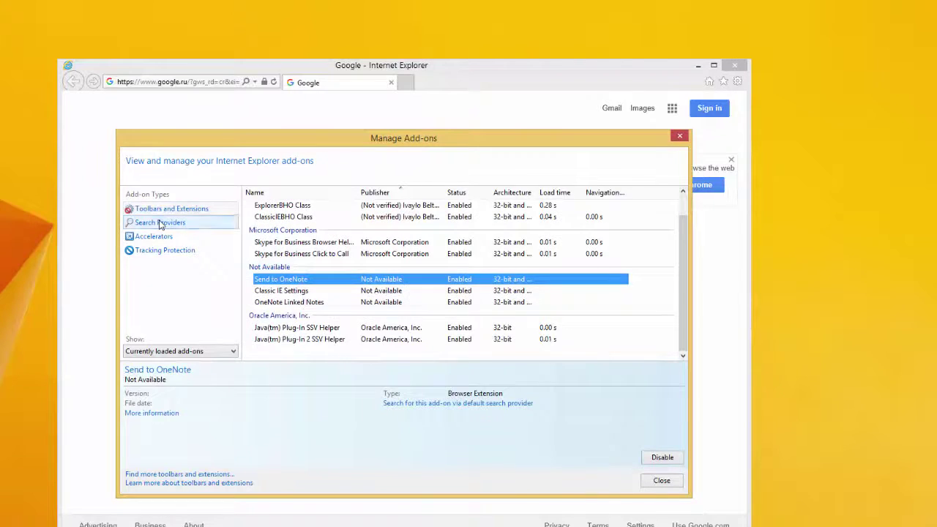
pyautogui.click(274, 207)
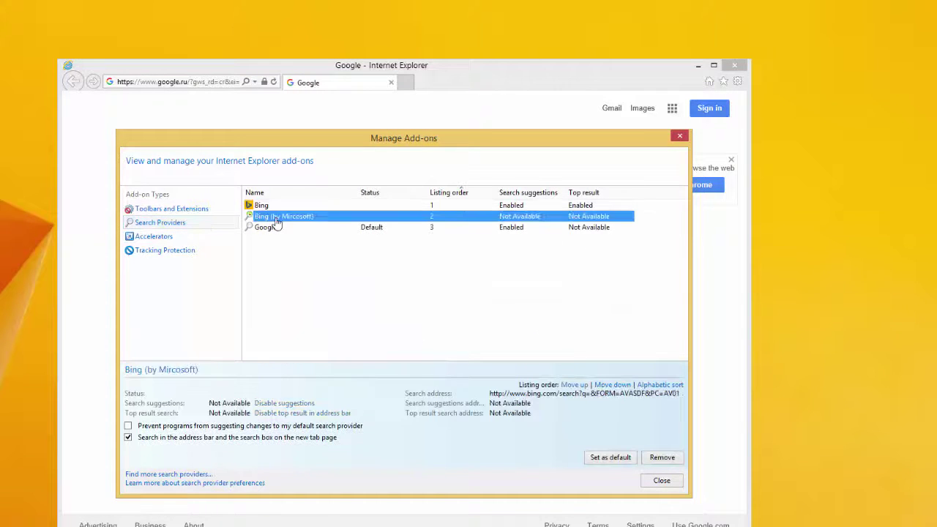
pyautogui.click(272, 208)
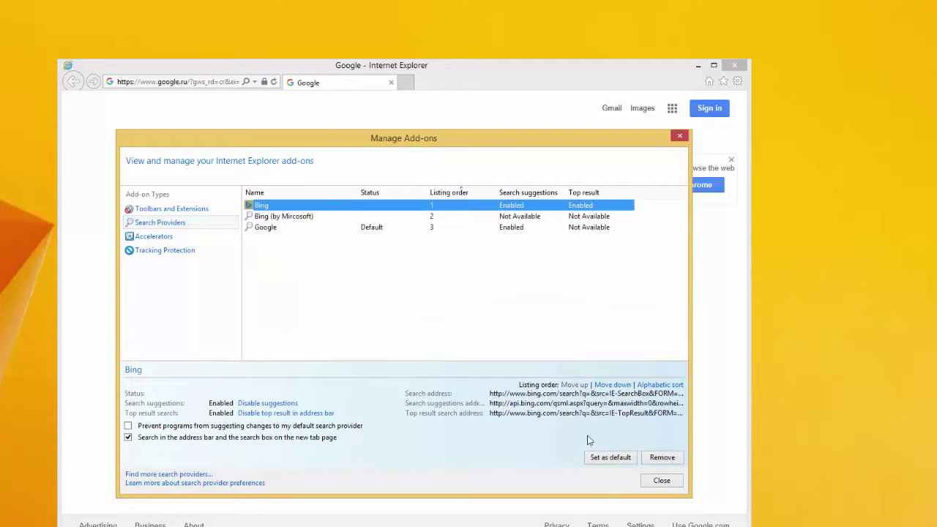
pyautogui.click(619, 460)
# Remove the Google and Bing (by Mircosoft) search providers, then close Internet Explorer.
pyautogui.click(288, 228)
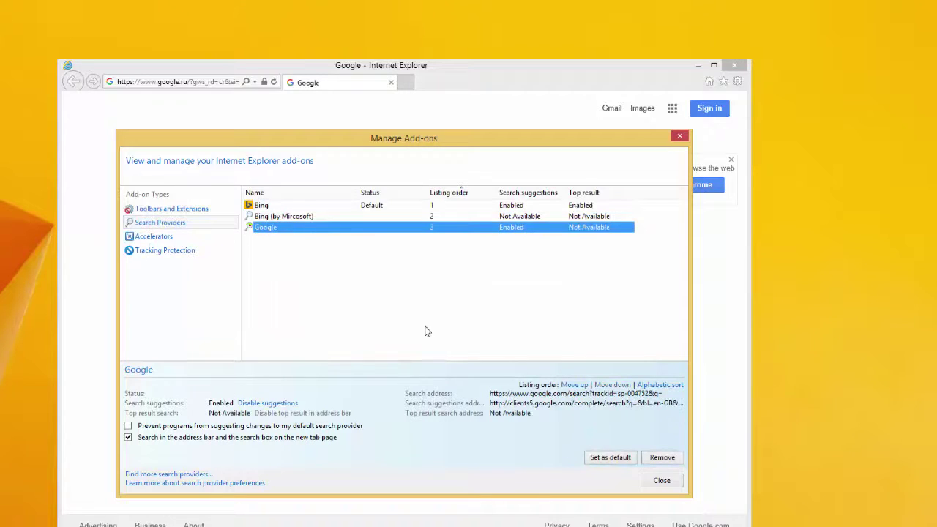
pyautogui.click(648, 458)
pyautogui.click(293, 220)
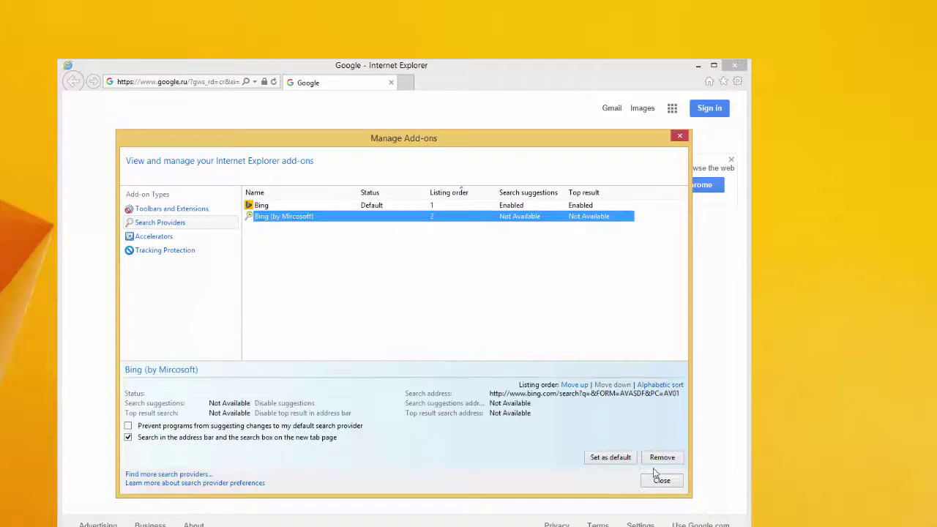
pyautogui.click(657, 459)
pyautogui.click(679, 136)
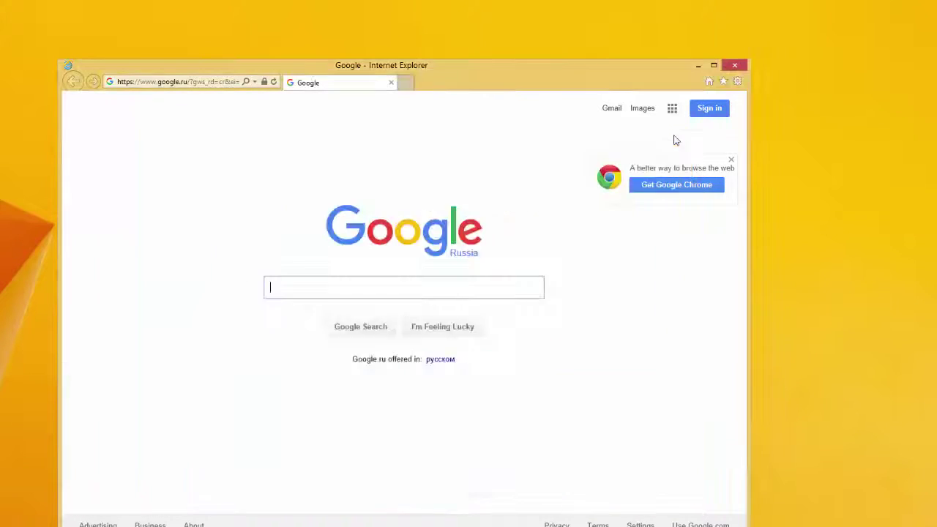
pyautogui.click(734, 65)
pyautogui.rightClick(108, 188)
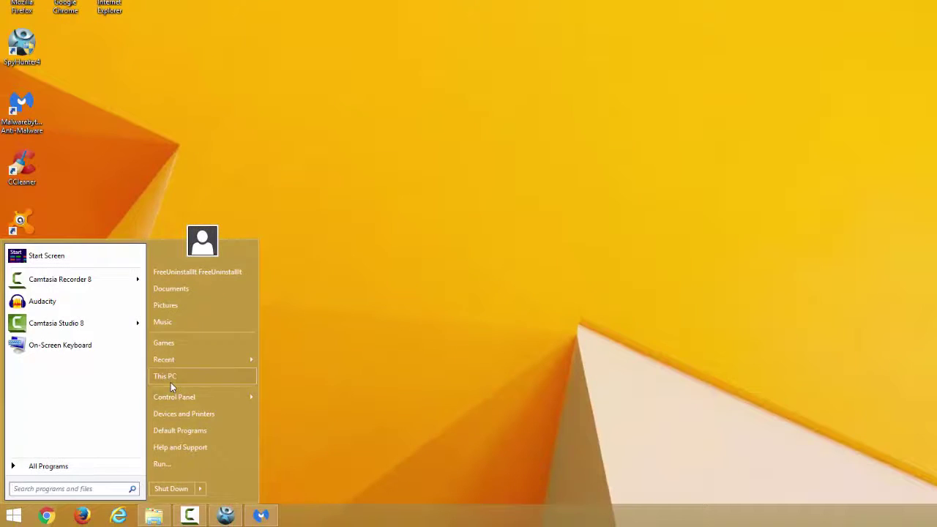
# Browse in File Explorer to the C:\Users\FreeUninstallIt user folder.
pyautogui.click(171, 380)
pyautogui.doubleClick(196, 127)
pyautogui.click(183, 107)
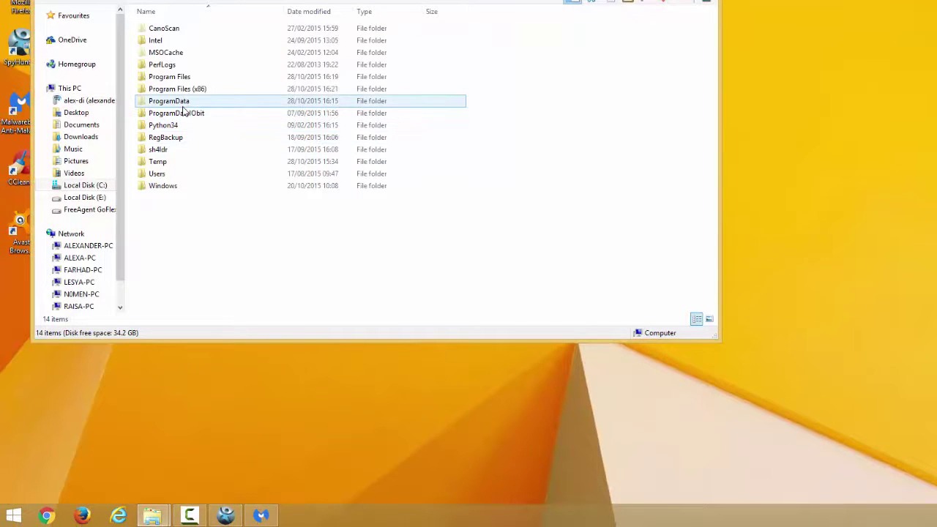
pyautogui.click(166, 176)
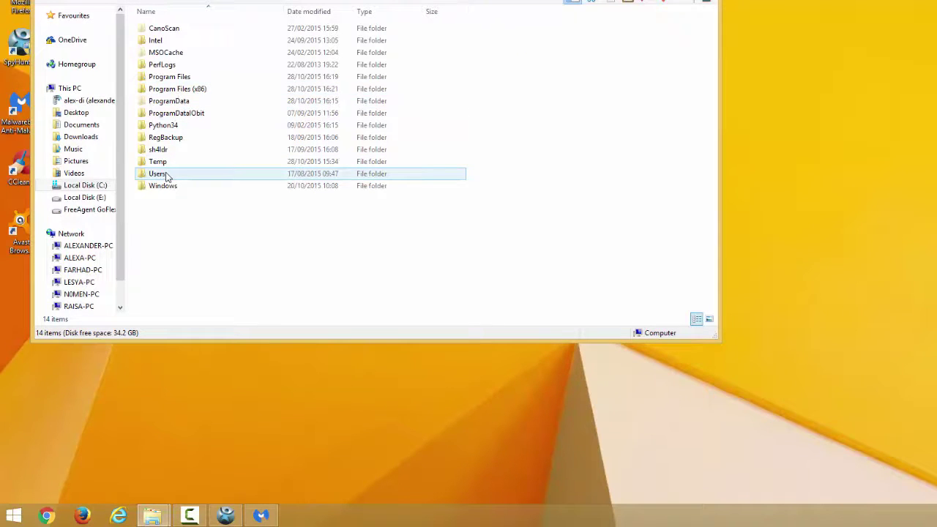
pyautogui.doubleClick(165, 176)
pyautogui.click(165, 56)
pyautogui.doubleClick(166, 58)
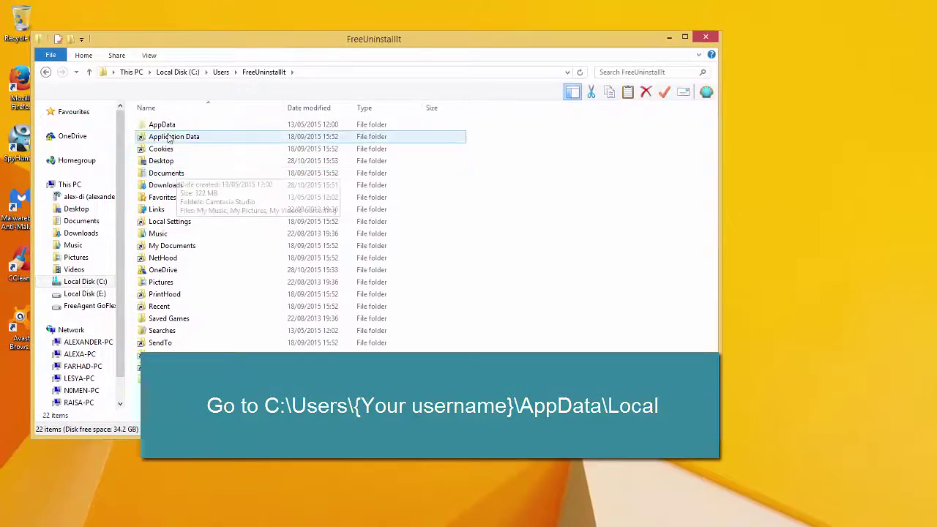
# Delete everything in AppData\Local\Temp, skipping the in-use CamRec0 folder.
pyautogui.doubleClick(162, 125)
pyautogui.click(158, 128)
pyautogui.doubleClick(157, 126)
pyautogui.doubleClick(195, 293)
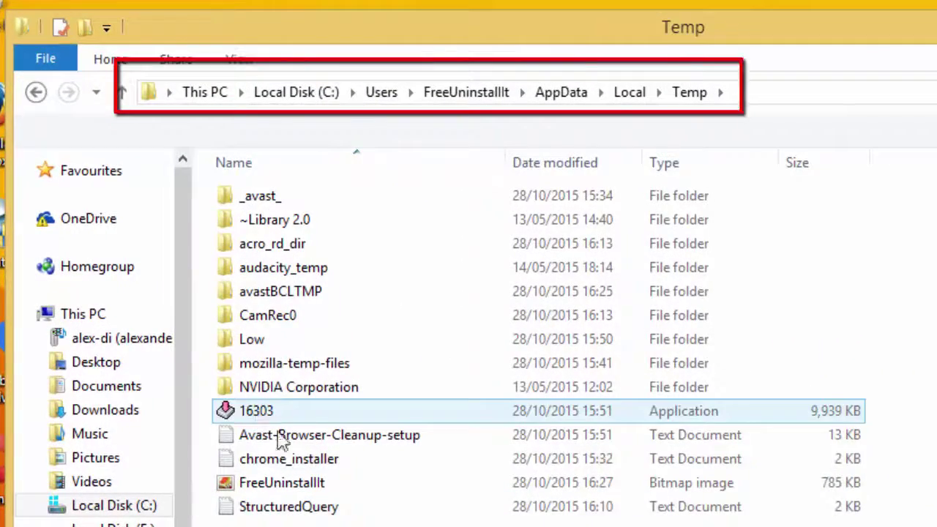
pyautogui.moveTo(322, 522); pyautogui.dragTo(252, 187)
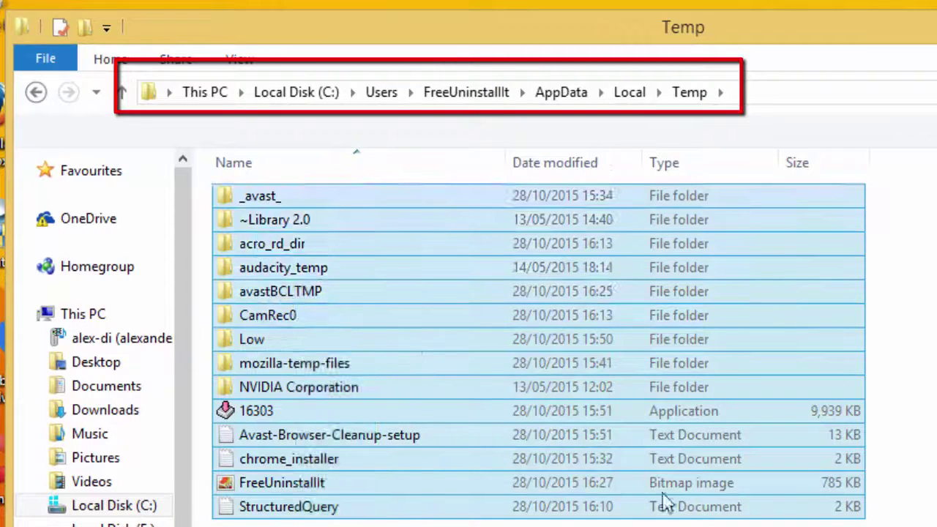
pyautogui.press('Delete')
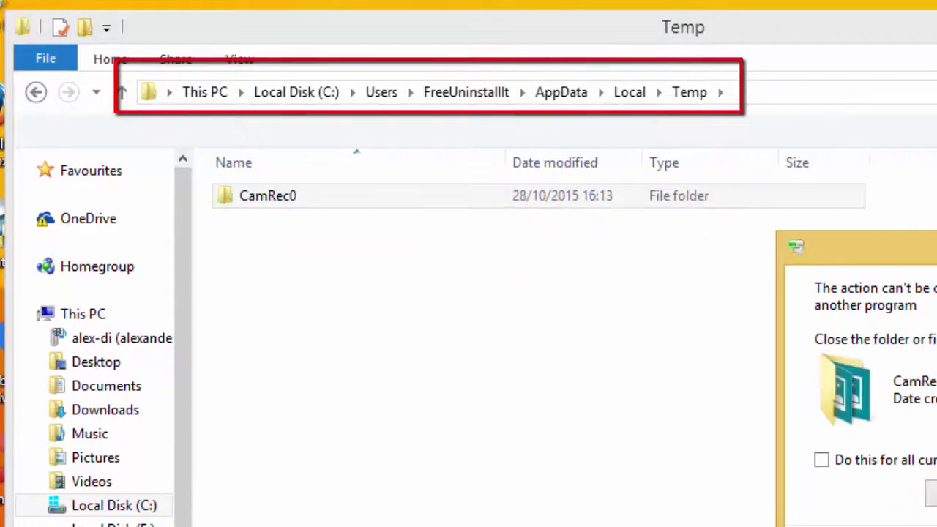
pyautogui.press('s')
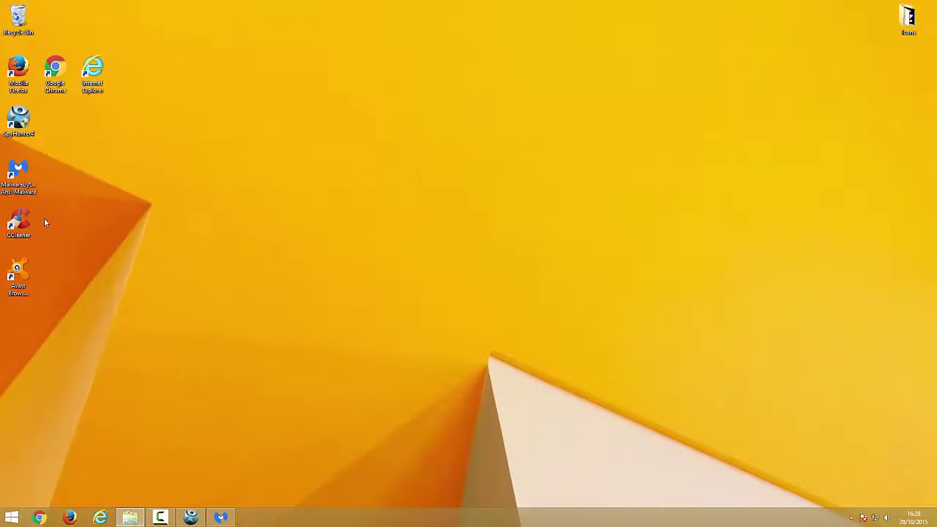
# Launch CCleaner, scan the registry and fix all 23 issues without a backup.
pyautogui.doubleClick(20, 221)
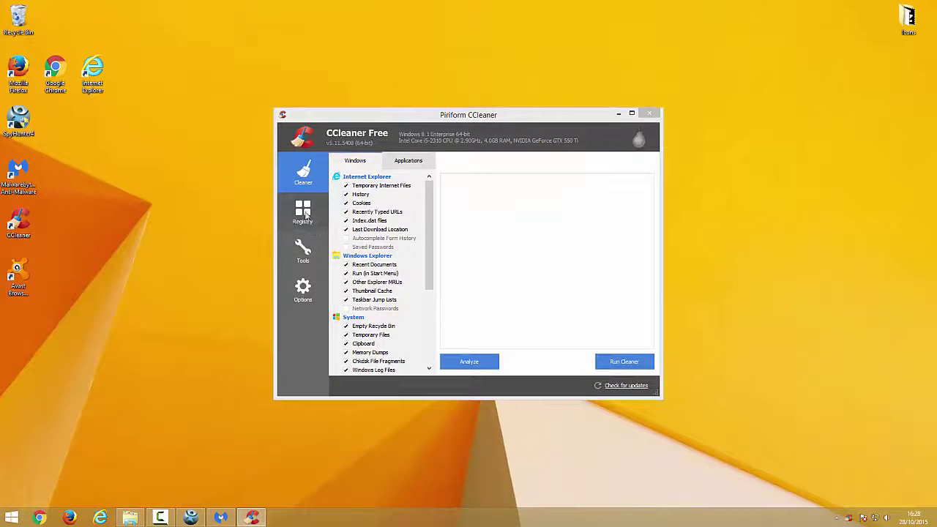
pyautogui.click(306, 214)
pyautogui.click(475, 363)
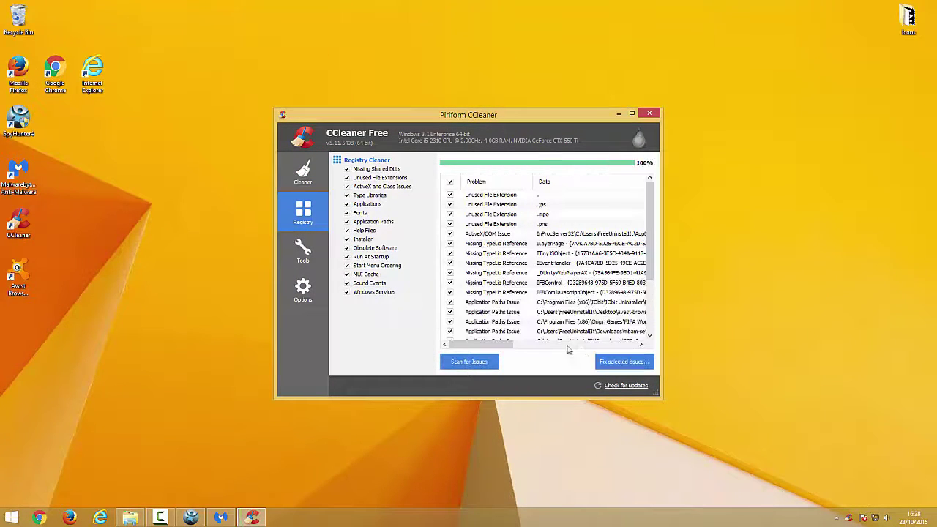
pyautogui.click(624, 366)
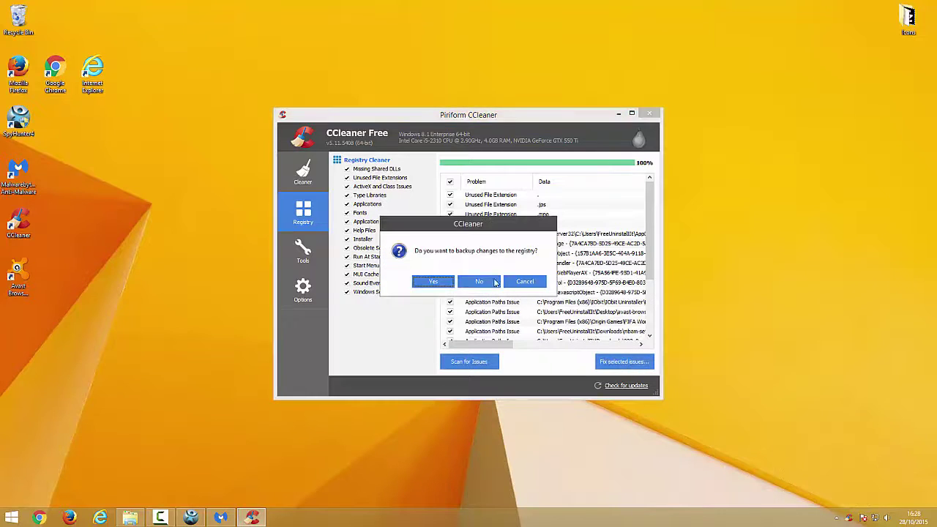
pyautogui.click(492, 281)
pyautogui.click(487, 303)
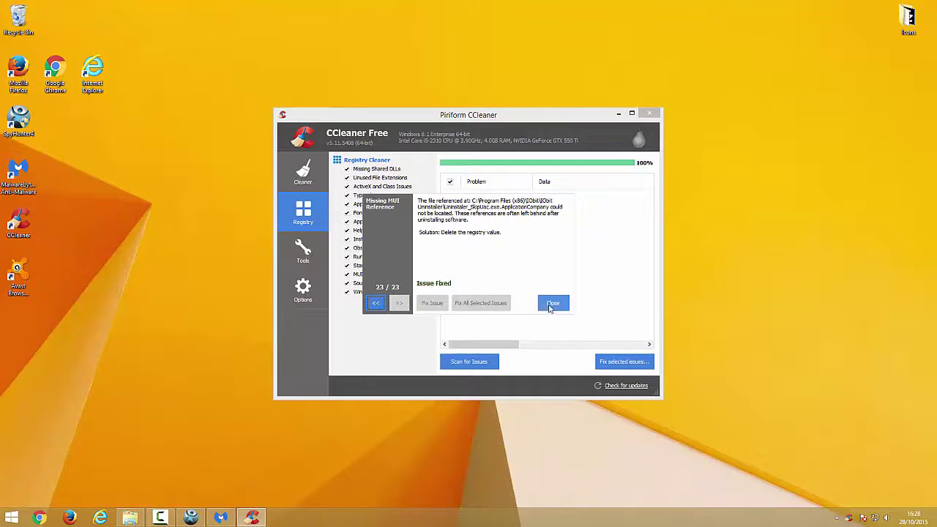
pyautogui.click(553, 303)
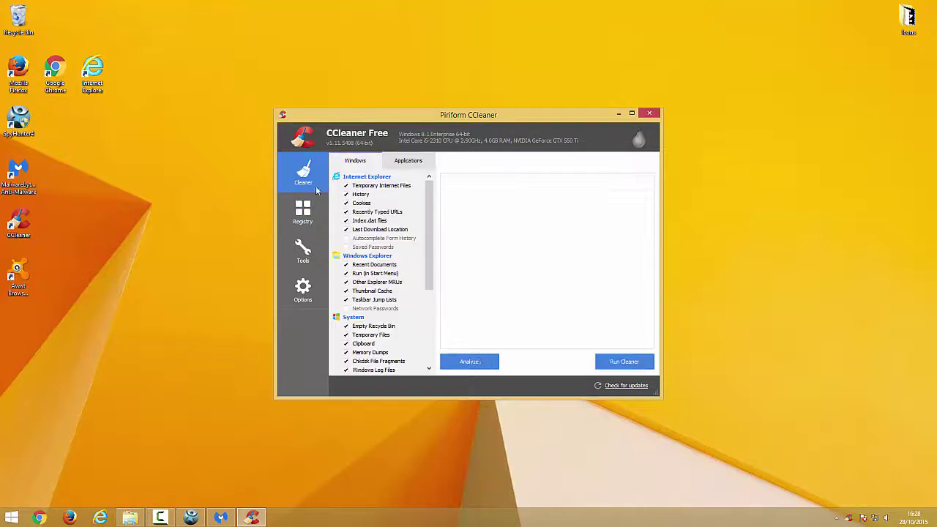